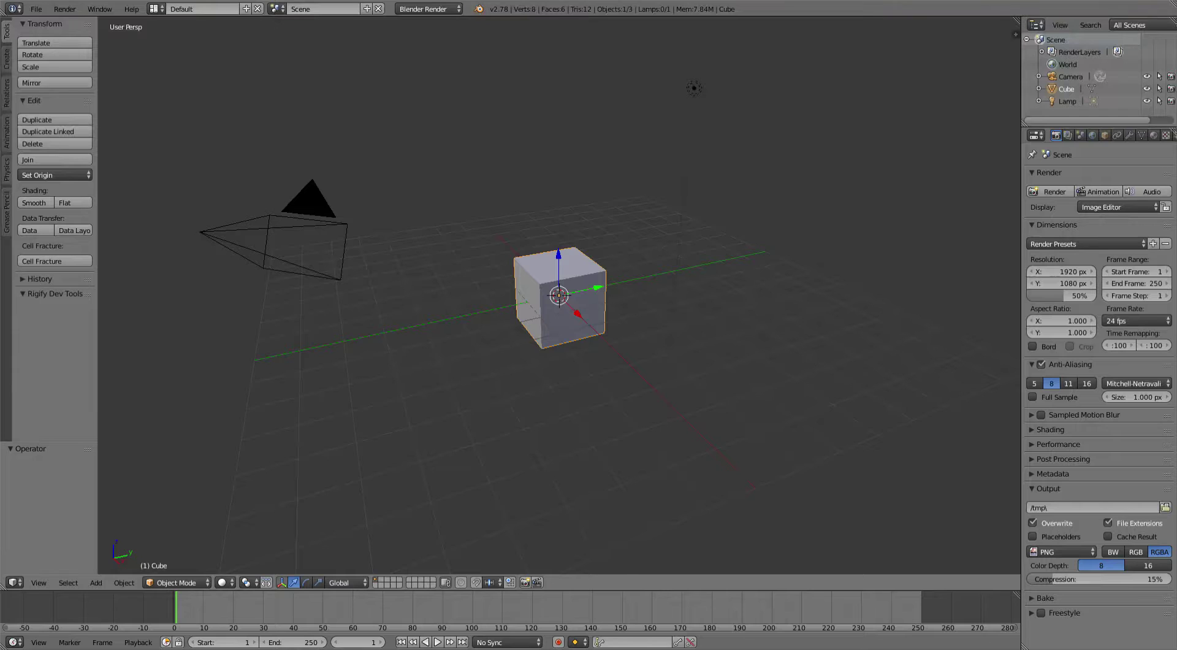
# Switch the render engine to Cycles Render and widen the Properties editor.
pyautogui.moveTo(679, 361)
pyautogui.mouseDown(button='middle')
pyautogui.moveTo(670, 341)
pyautogui.moveTo(649, 344)
pyautogui.moveTo(661, 355)
pyautogui.moveTo(643, 347)
pyautogui.mouseUp(button='middle')
pyautogui.scroll(3, 642, 346)
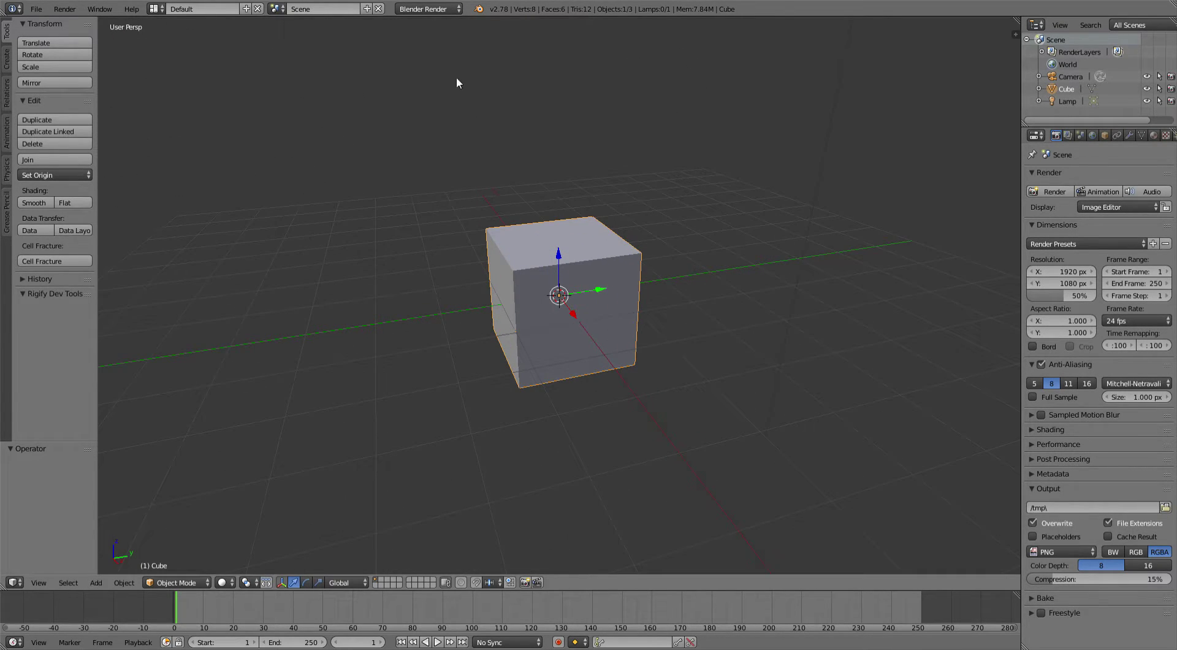
pyautogui.click(433, 10)
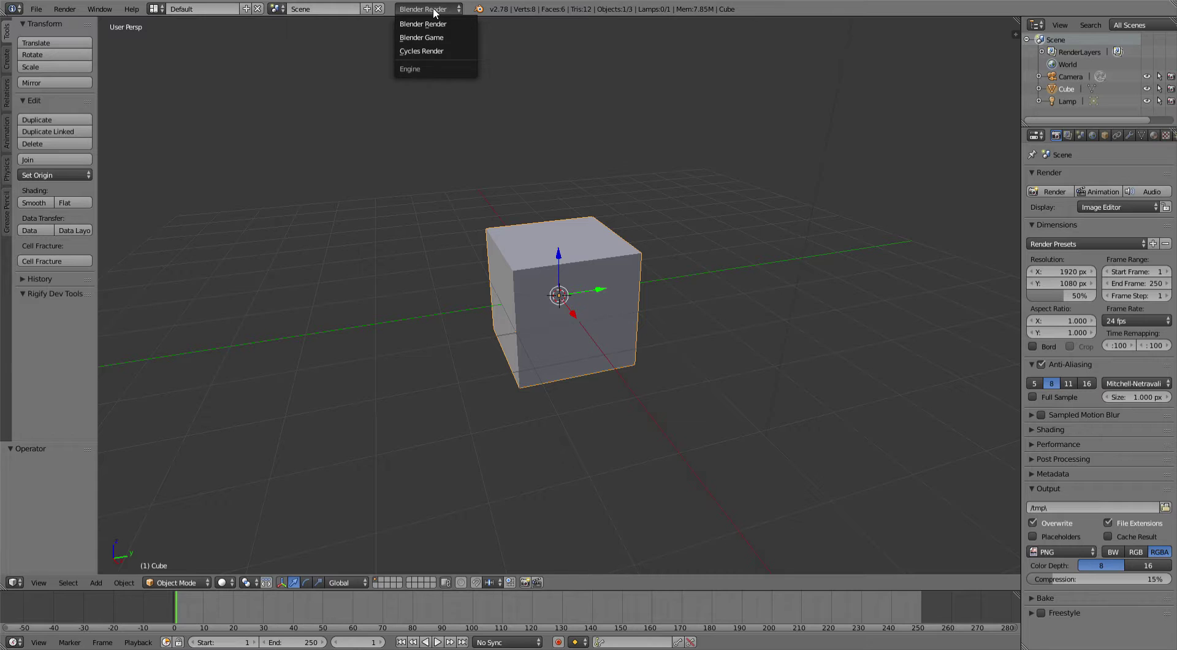
pyautogui.click(433, 52)
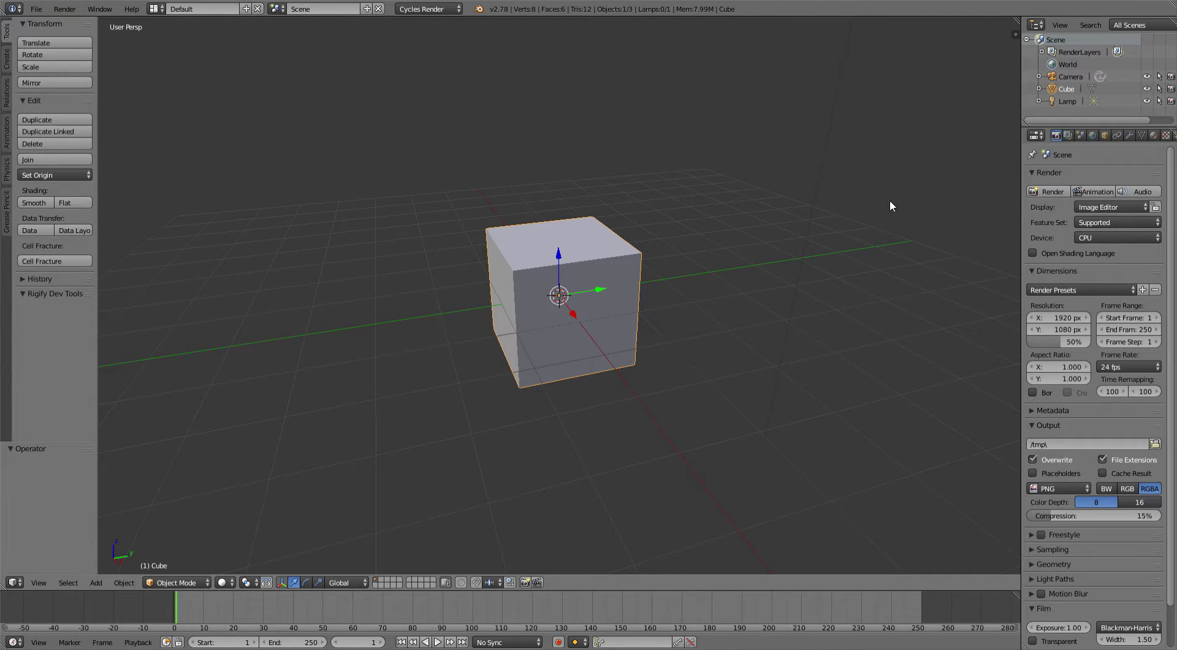
pyautogui.moveTo(1025, 191); pyautogui.dragTo(998, 195)
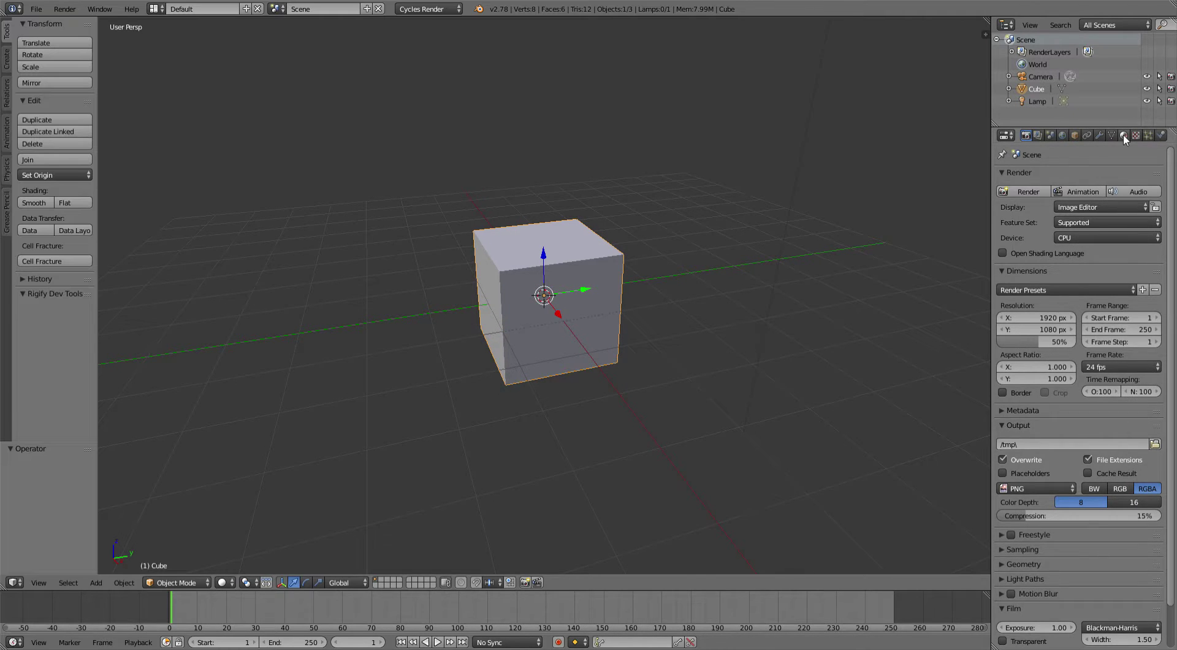
# Enable nodes on the cube's material and set its Surface to Glass BSDF.
pyautogui.click(1123, 136)
pyautogui.click(1076, 281)
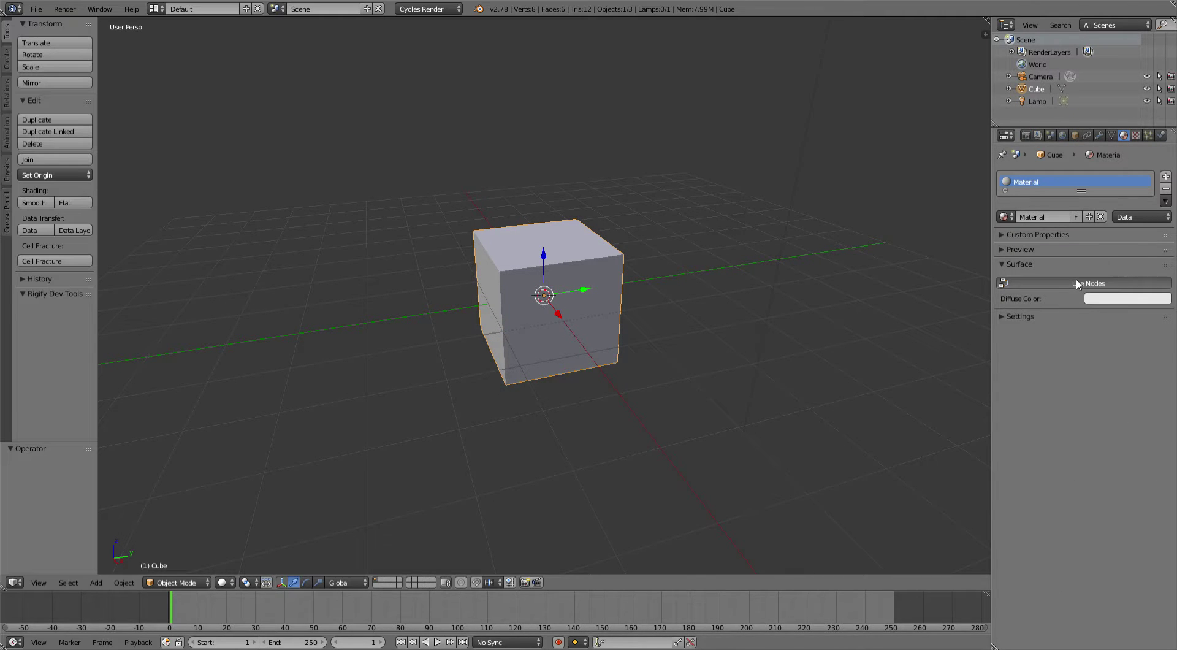
pyautogui.click(1084, 283)
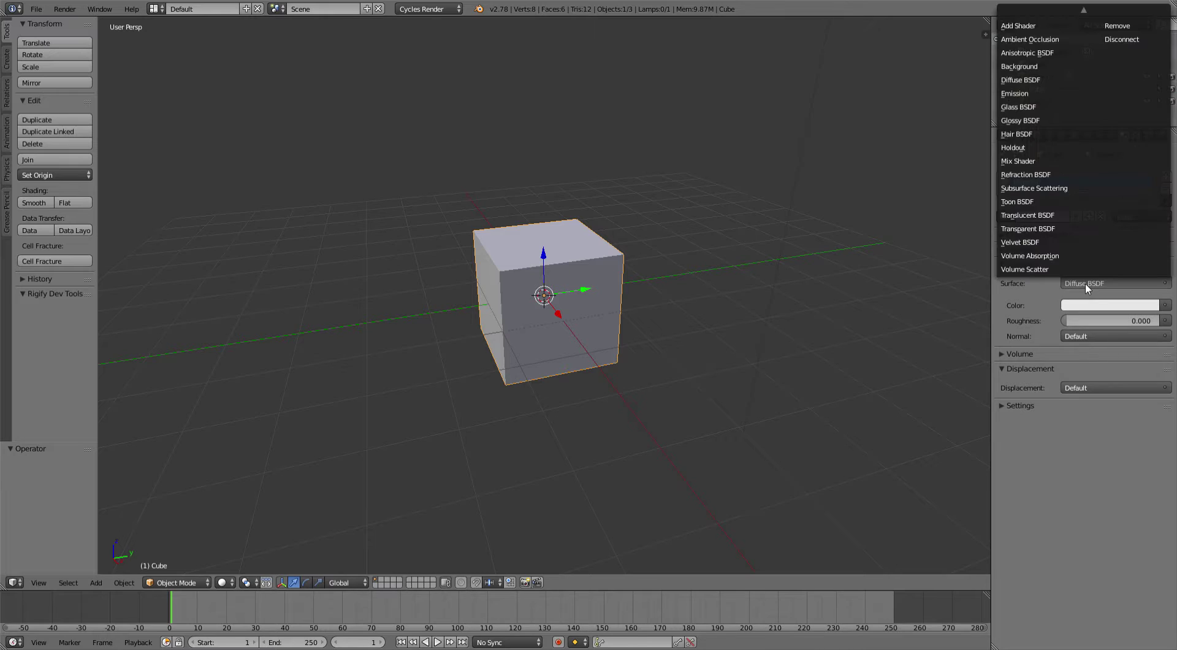
pyautogui.click(1031, 109)
# Tint the glass lavender and set its roughness to 0.039, checking in rendered view.
pyautogui.click(1075, 323)
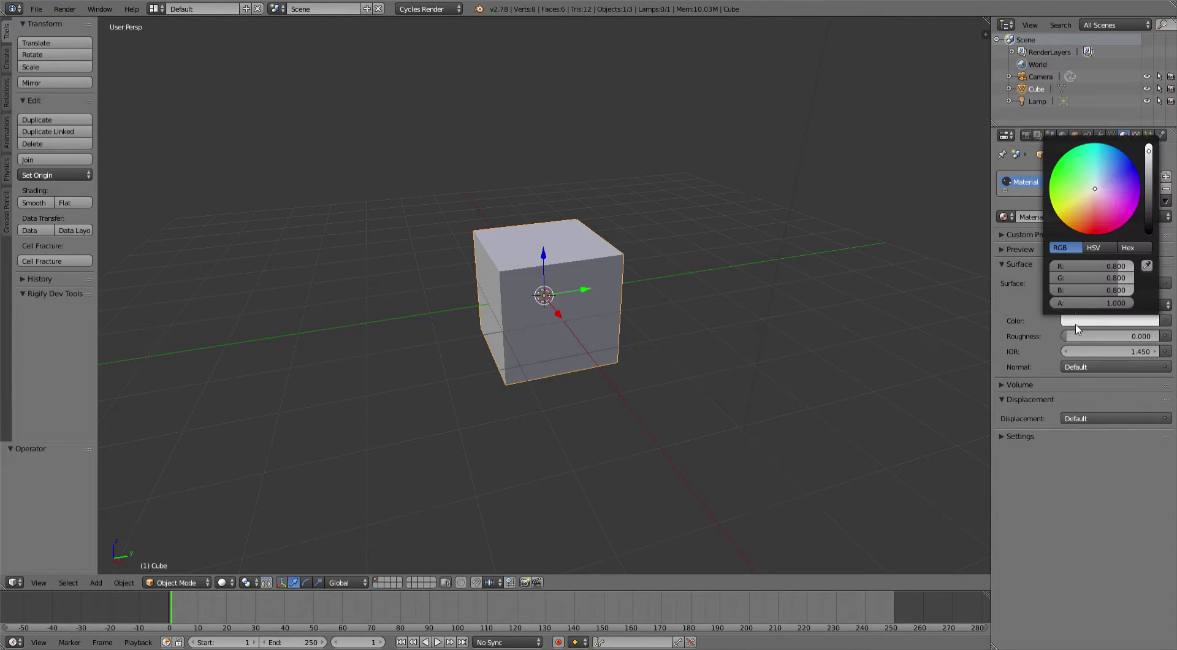
pyautogui.moveTo(1095, 196); pyautogui.dragTo(1103, 189)
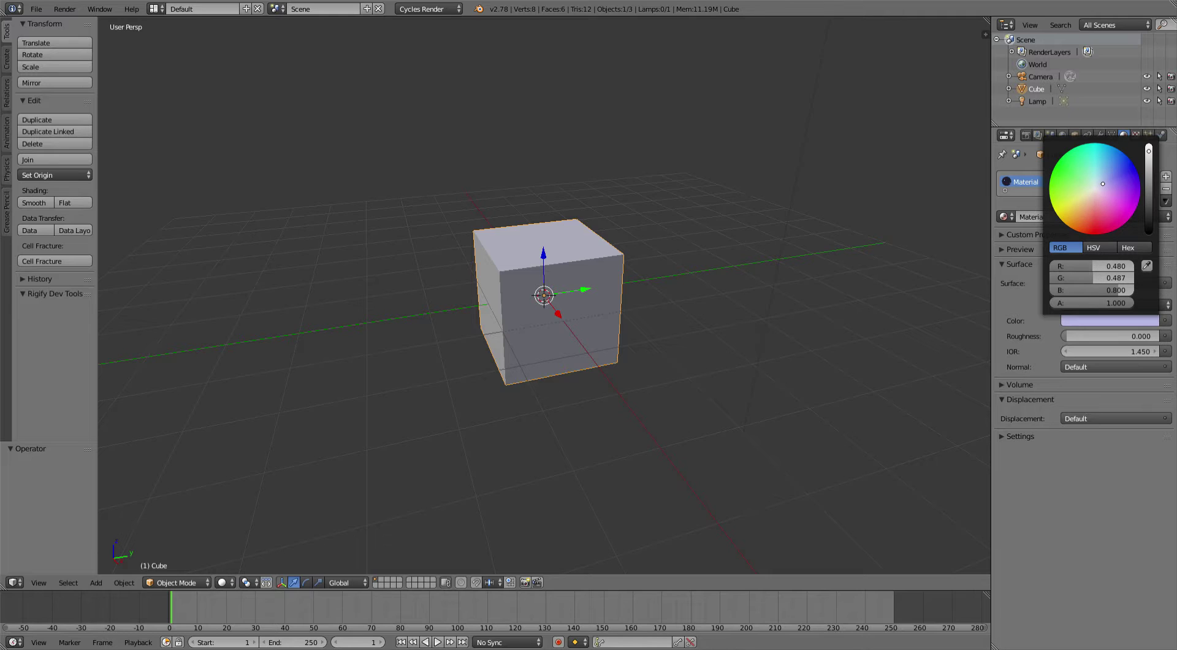
pyautogui.hotkey('shift', 'z')
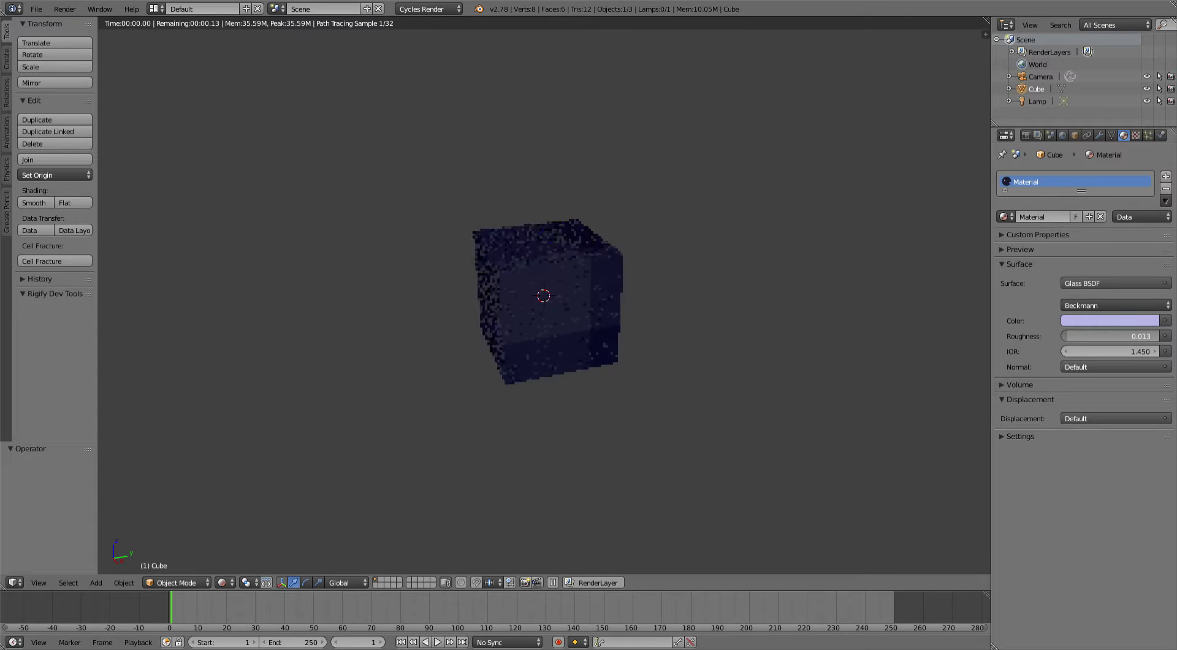
pyautogui.moveTo(1067, 336); pyautogui.dragTo(1071, 340)
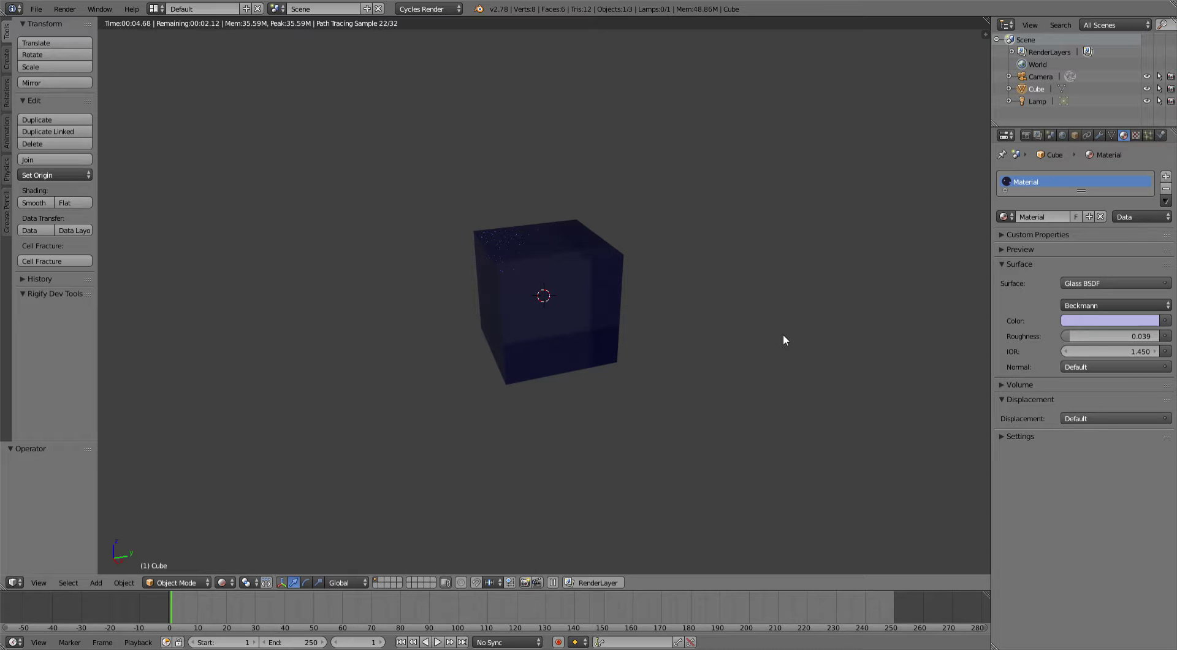
pyautogui.hotkey('shift', 'z')
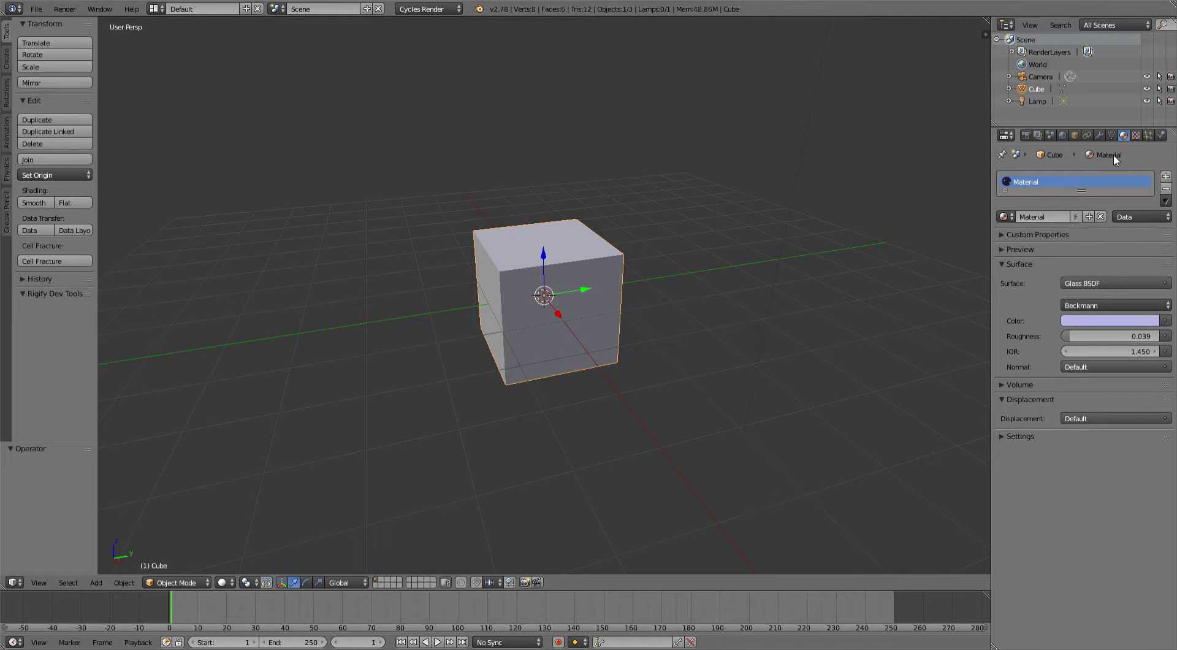
# Add a particle system to the cube with 500 particles and emission End frame 1.
pyautogui.click(1148, 135)
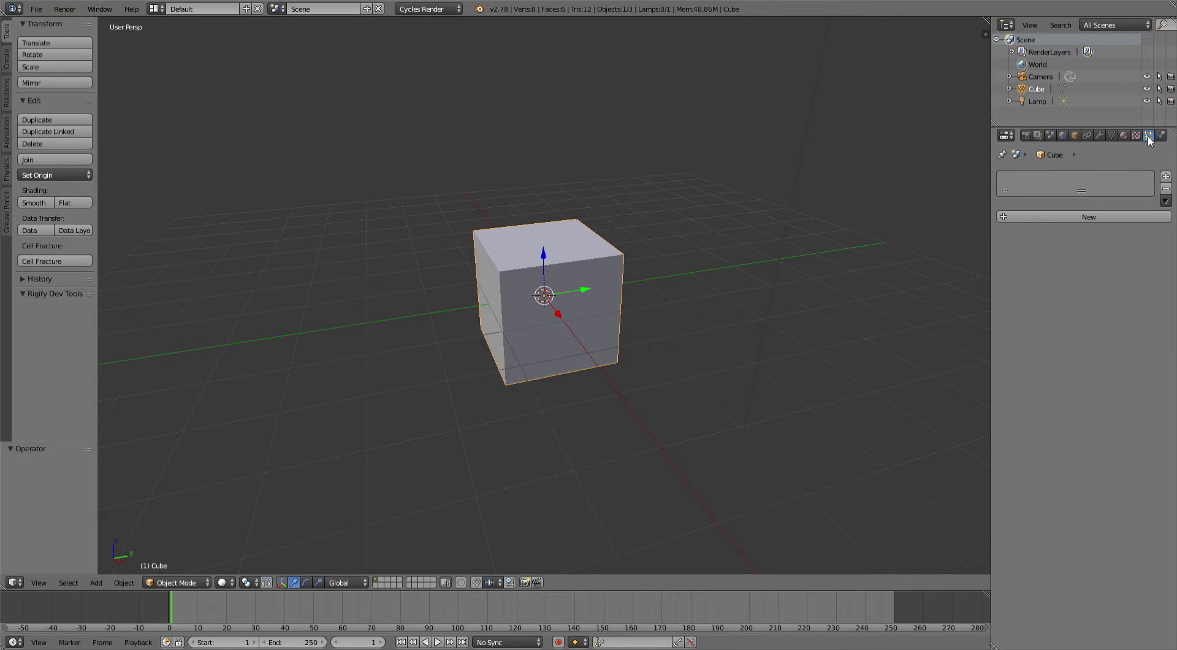
pyautogui.click(1089, 217)
pyautogui.click(1080, 271)
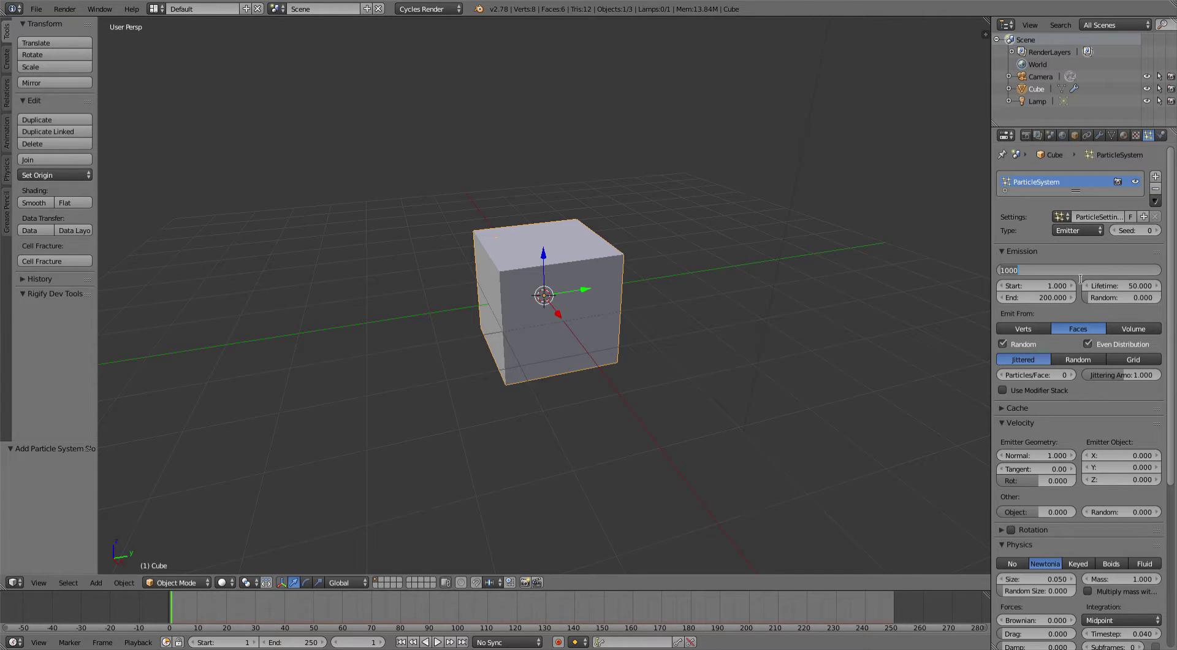
pyautogui.write('500')
pyautogui.press('Return')
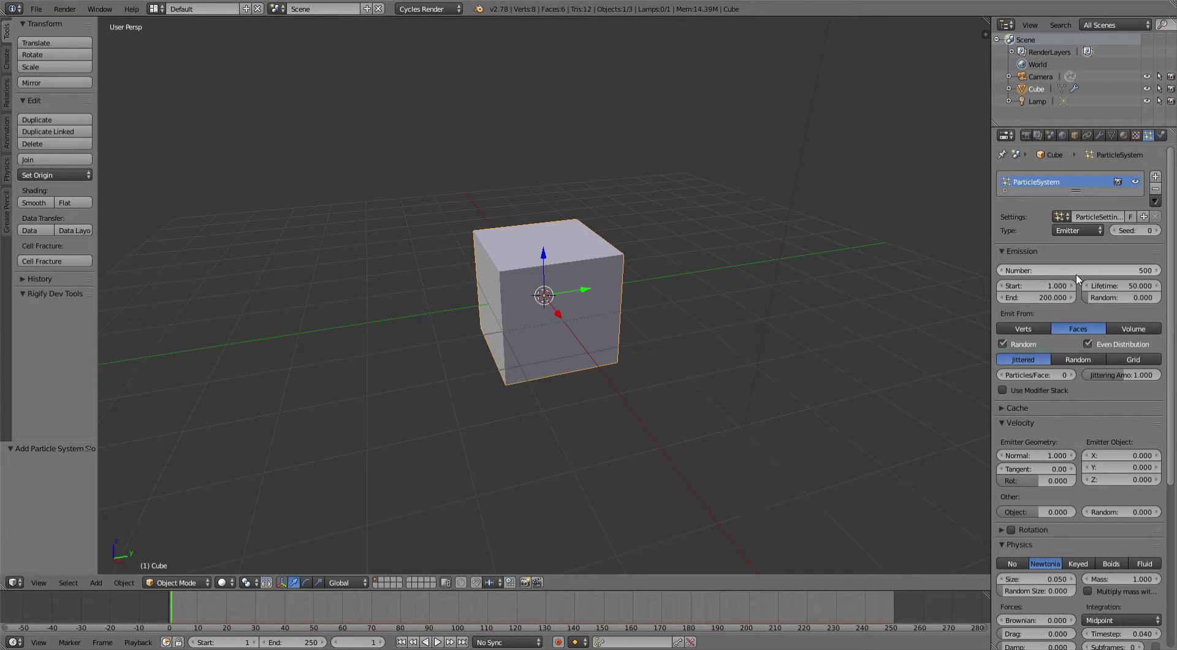
pyautogui.click(1055, 297)
pyautogui.press('BackSpace')
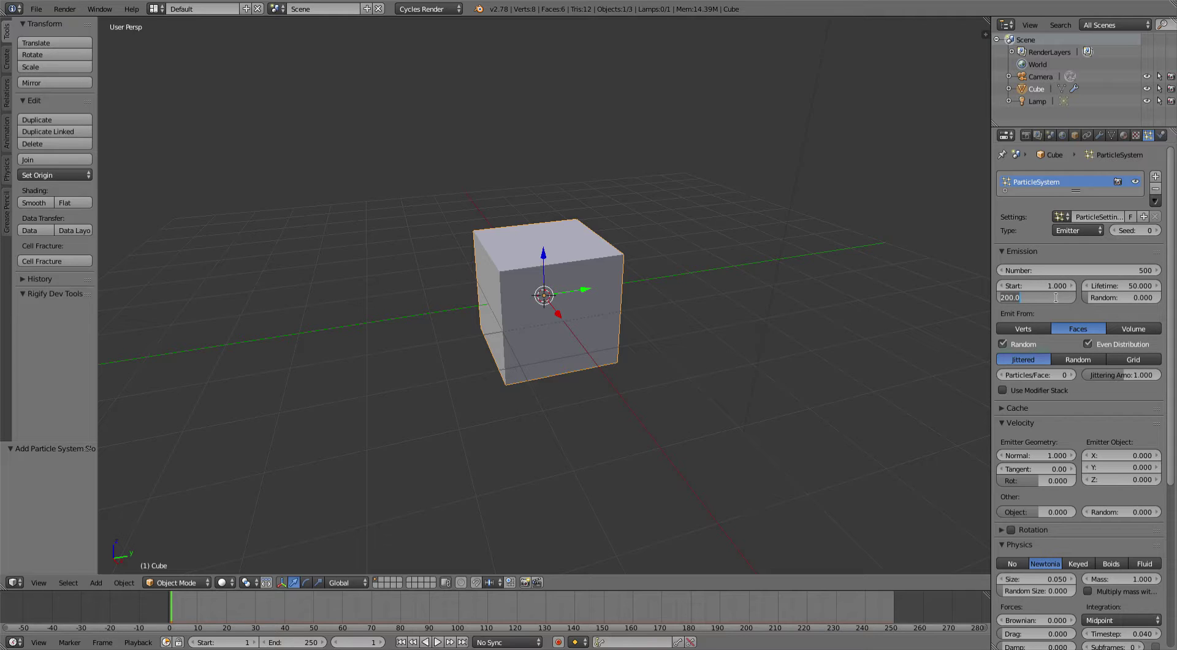
pyautogui.write('1')
pyautogui.press('Return')
# Emit the particles from Volume with Random distribution, then bring up Cell Fracture settings.
pyautogui.click(1131, 328)
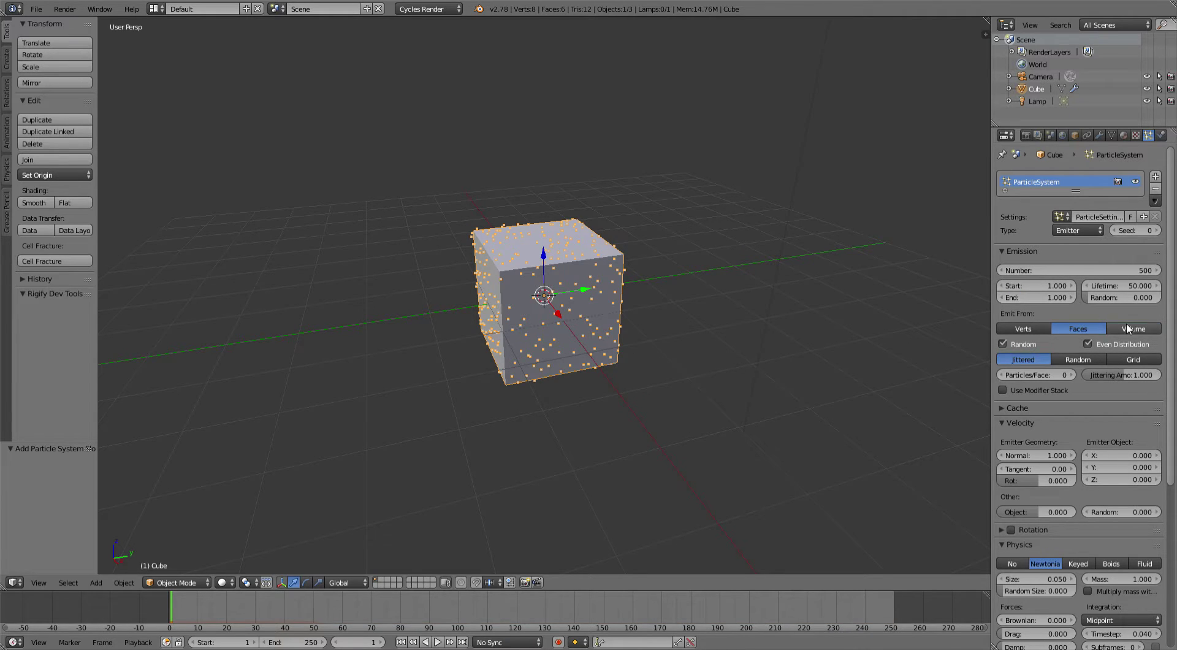
pyautogui.click(1080, 362)
pyautogui.press('z')
pyautogui.moveTo(681, 314)
pyautogui.mouseDown(button='middle')
pyautogui.moveTo(646, 297)
pyautogui.moveTo(661, 310)
pyautogui.mouseUp(button='middle')
pyautogui.press('z')
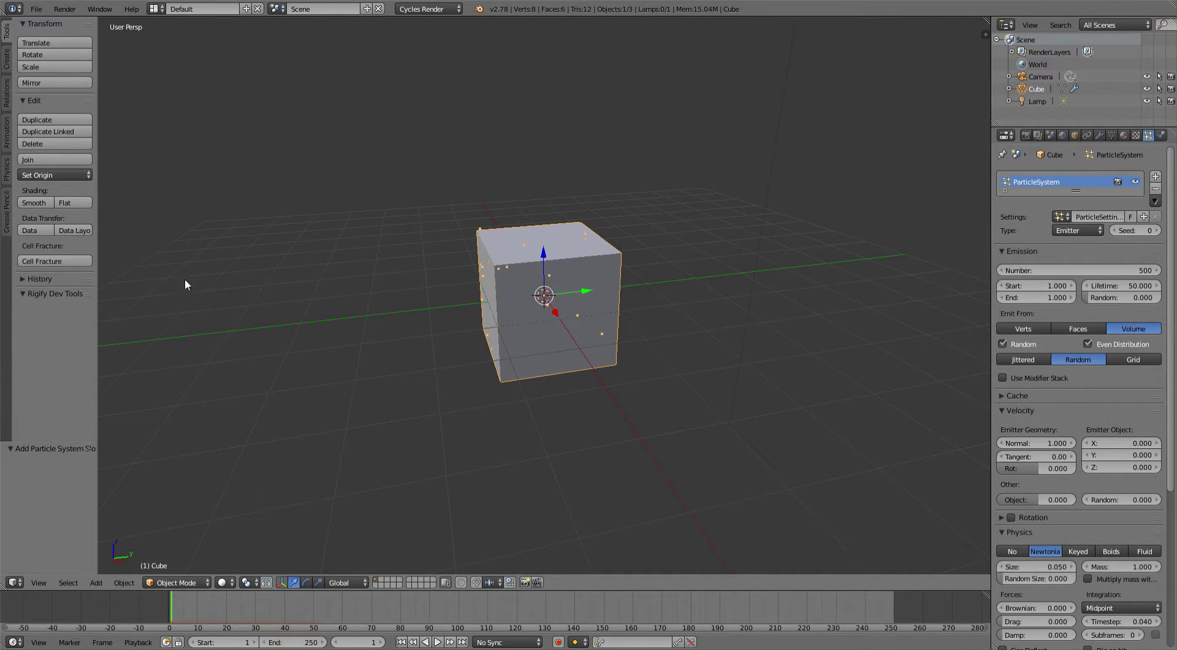
pyautogui.click(79, 260)
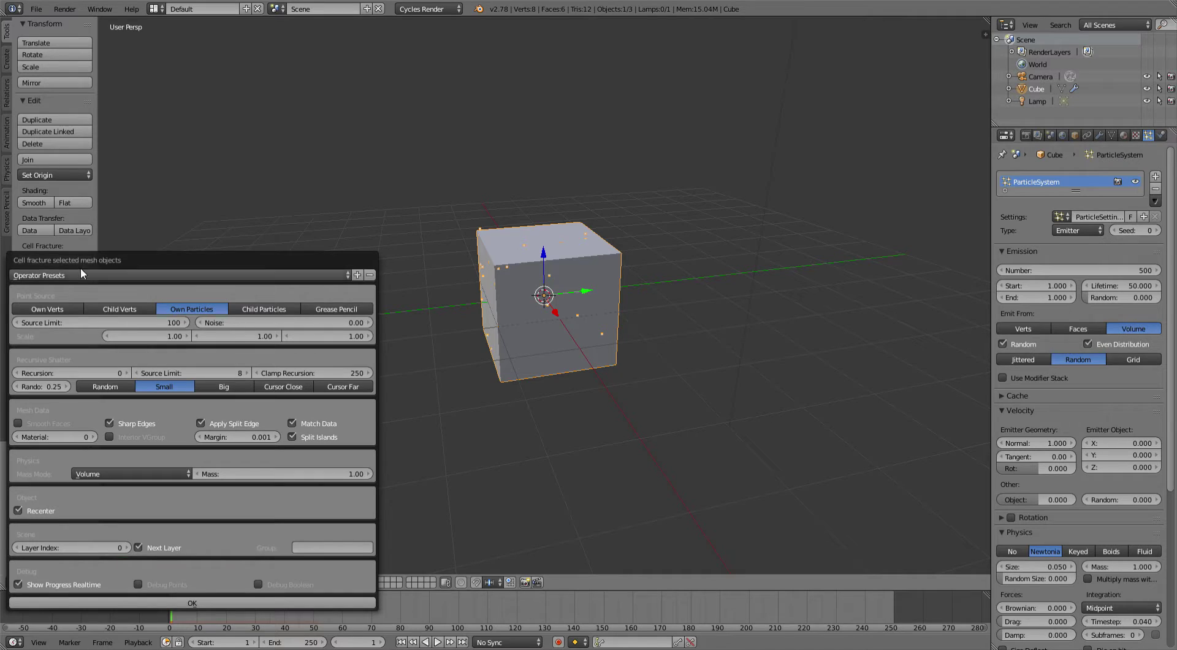
# Run Cell Fracture on the cube with source limit 250 and recursion 2.
pyautogui.click(105, 323)
pyautogui.write('250')
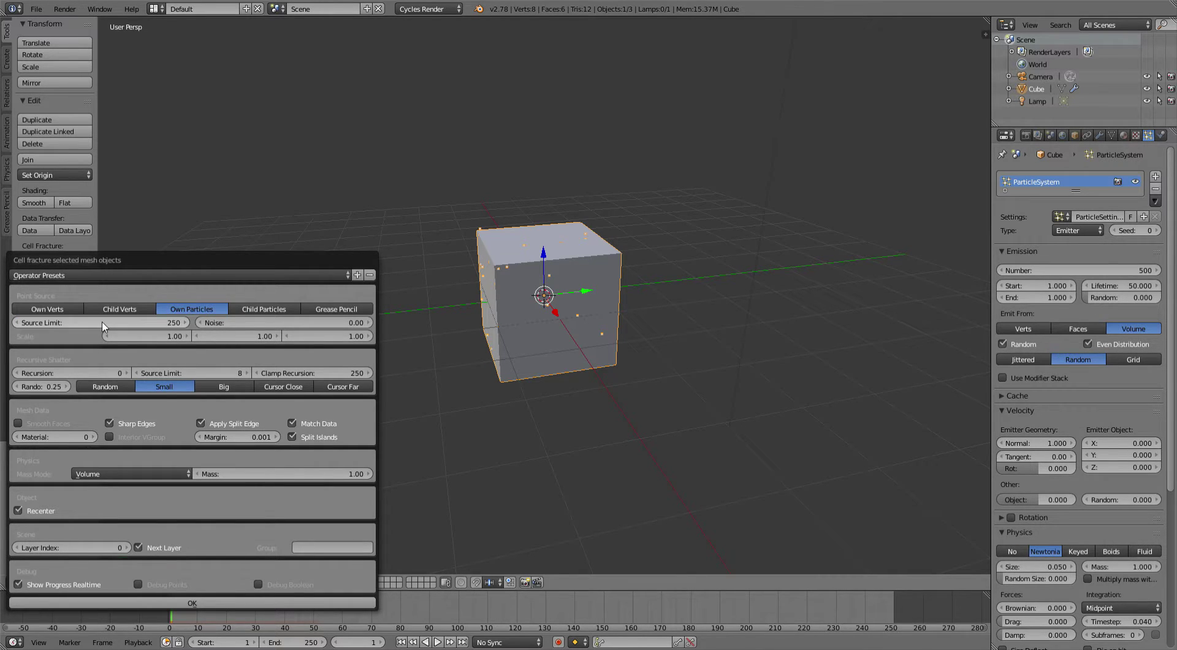
pyautogui.press('Return')
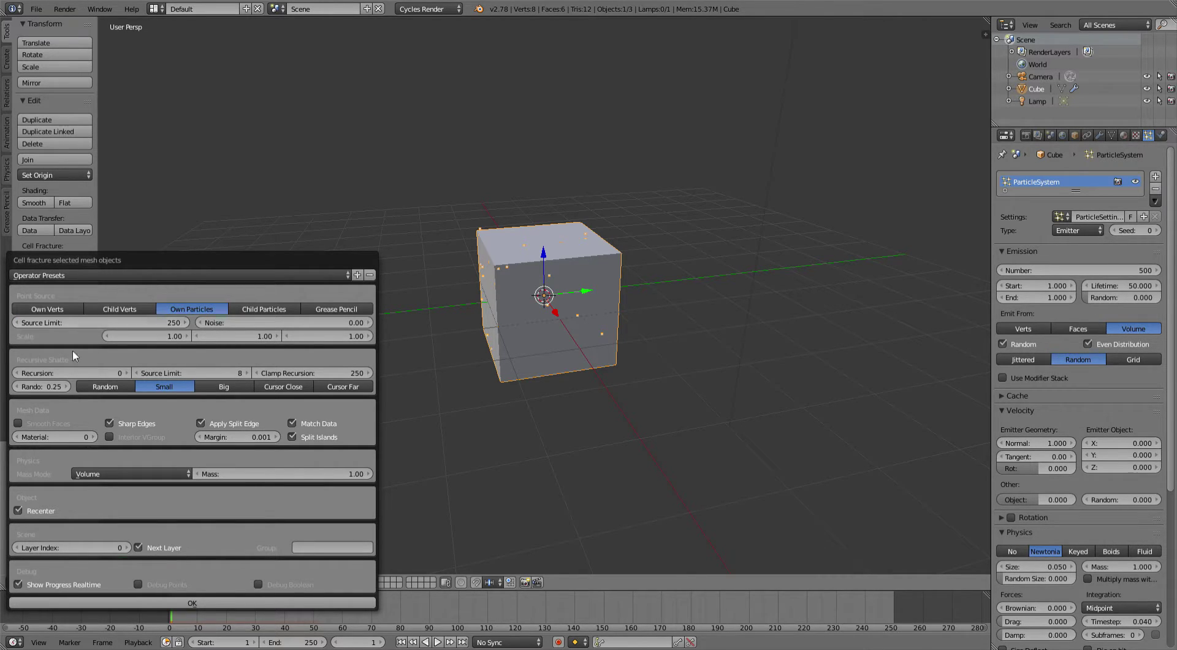
pyautogui.click(80, 373)
pyautogui.press('Return')
pyautogui.click(218, 603)
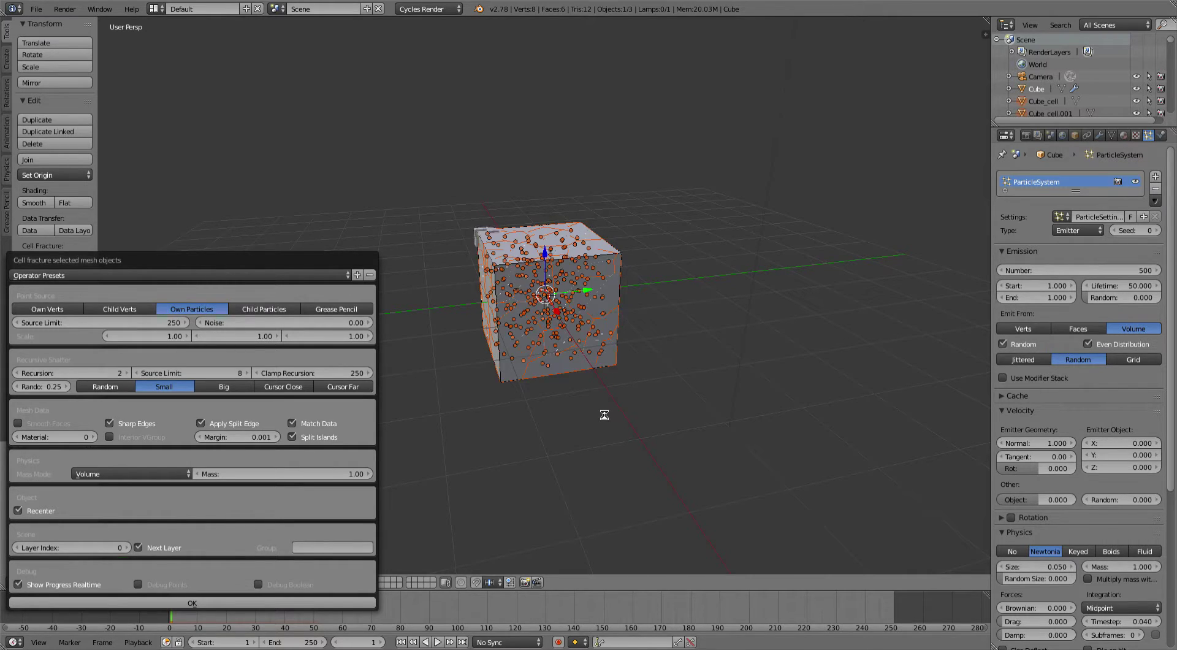
# Delete the original unbroken cube.
pyautogui.rightClick(541, 328)
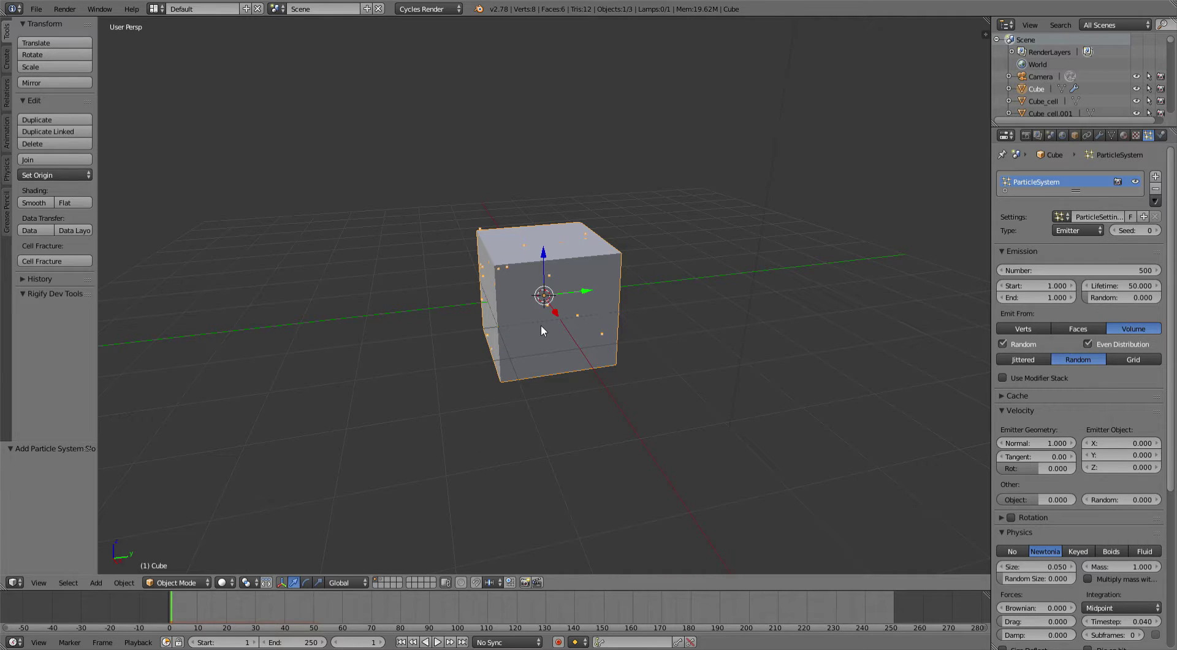
pyautogui.press('x')
pyautogui.click(540, 325)
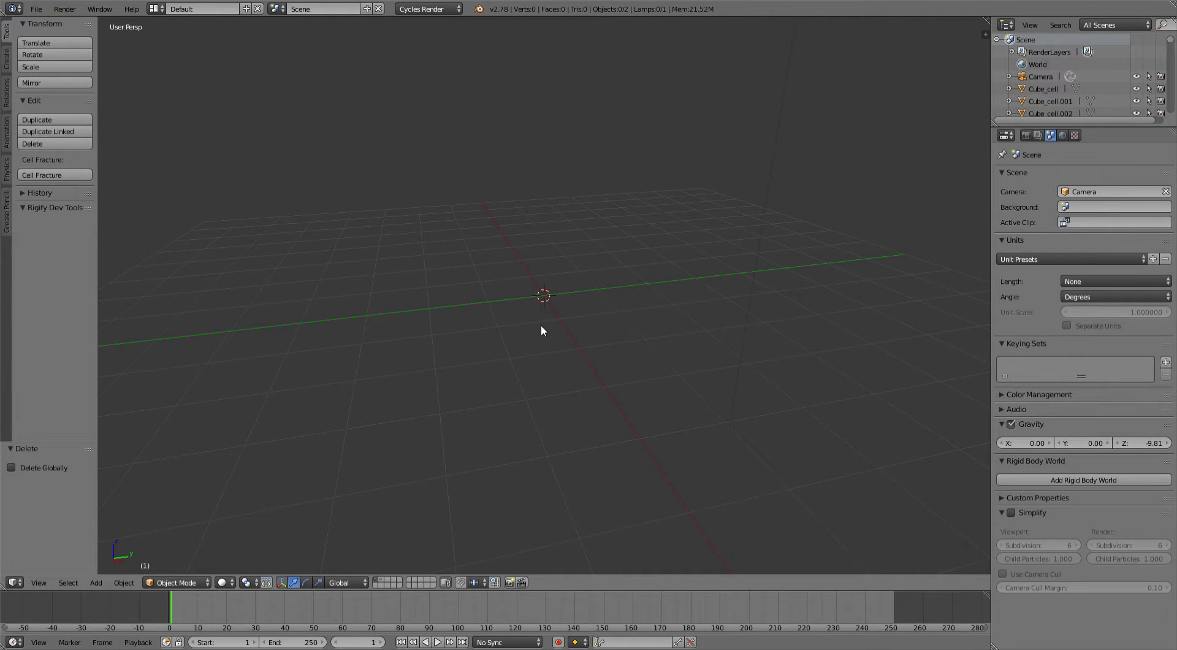
# Add a plane at the scene centre and scale it to 7.948.
pyautogui.hotkey('shift', 'a')
pyautogui.click(568, 327)
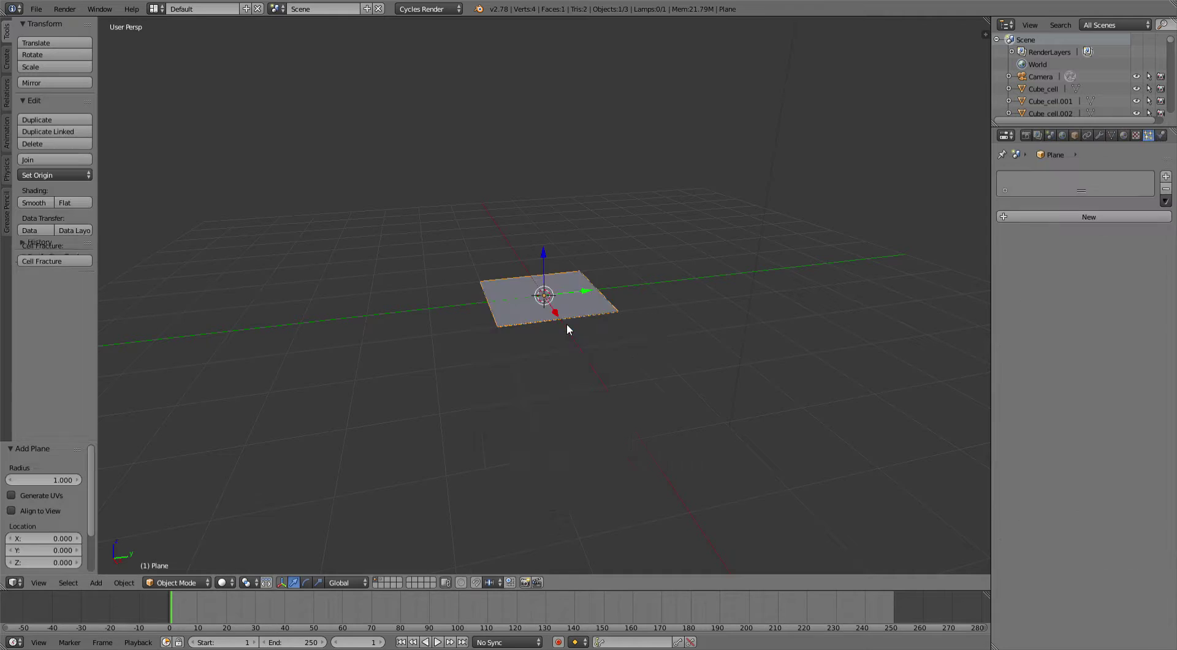
pyautogui.press('s')
pyautogui.click(699, 388)
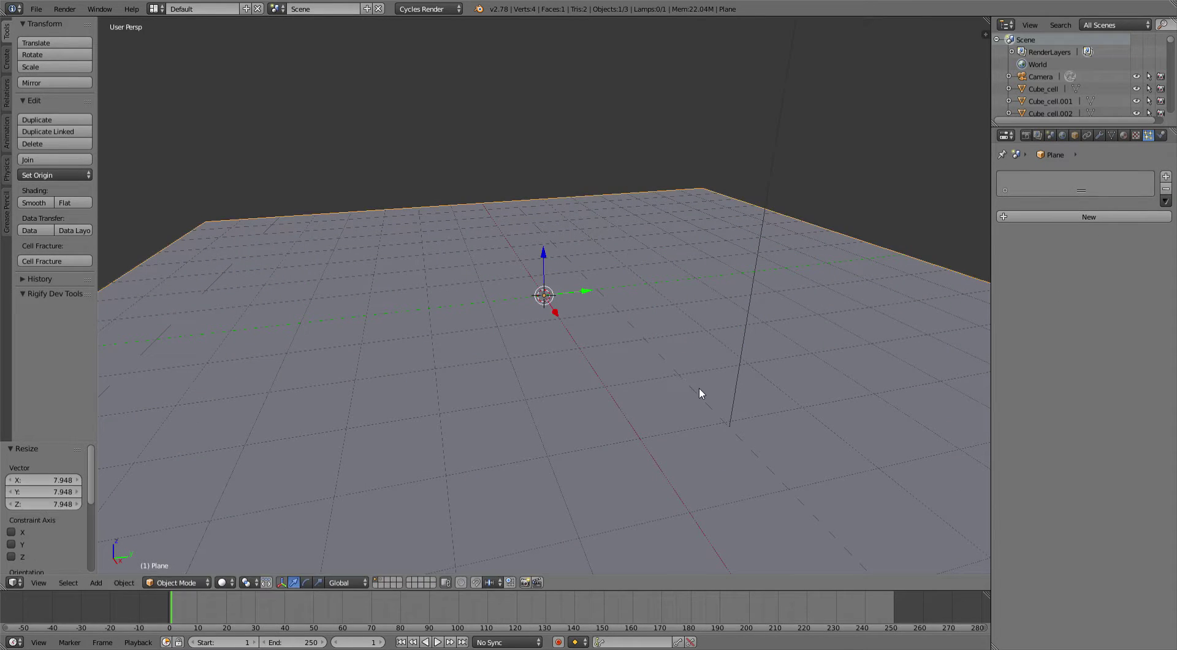
# Make the plane a passive rigid body and show only the fractured cube's layer in wireframe.
pyautogui.click(8, 171)
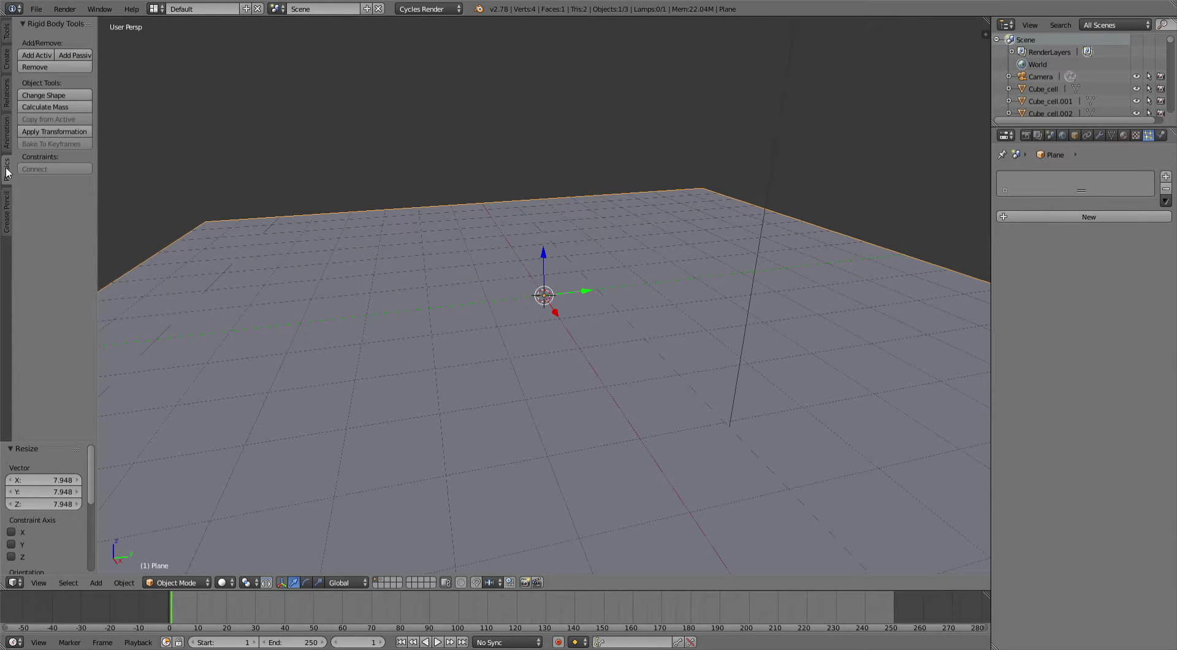
pyautogui.click(74, 55)
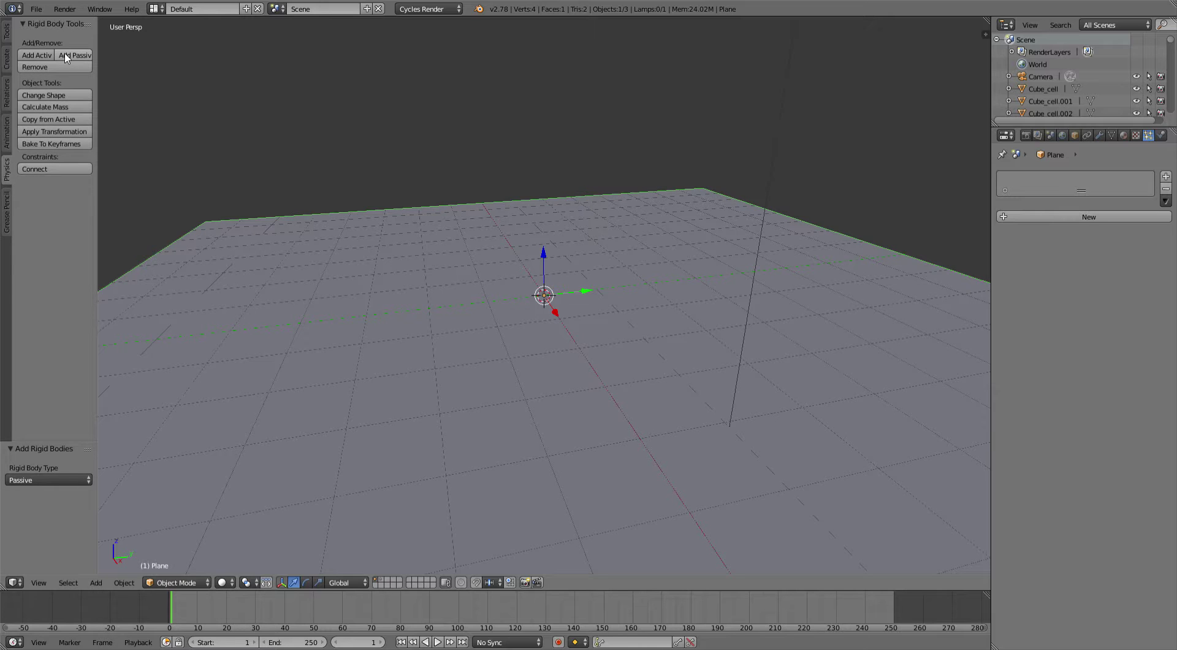
pyautogui.click(381, 582)
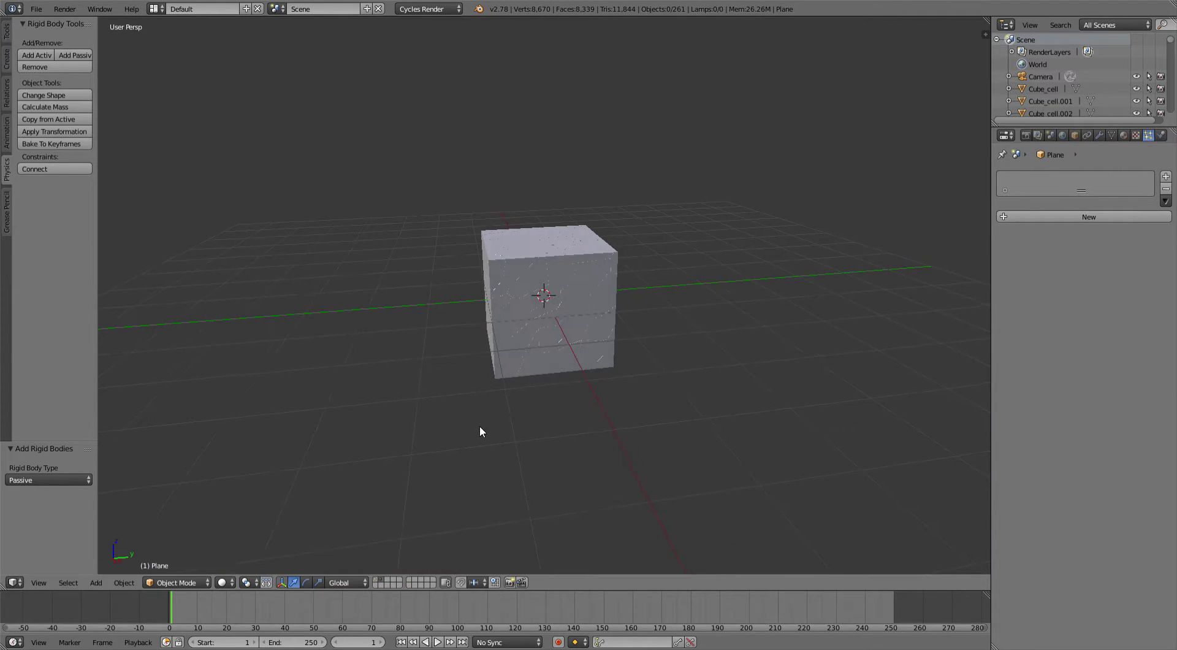
pyautogui.press('z')
# Make one shard an active rigid body and select all the shards.
pyautogui.moveTo(529, 413)
pyautogui.mouseDown(button='middle')
pyautogui.moveTo(478, 374)
pyautogui.moveTo(503, 402)
pyautogui.moveTo(539, 307)
pyautogui.mouseUp(button='middle')
pyautogui.rightClick(535, 308)
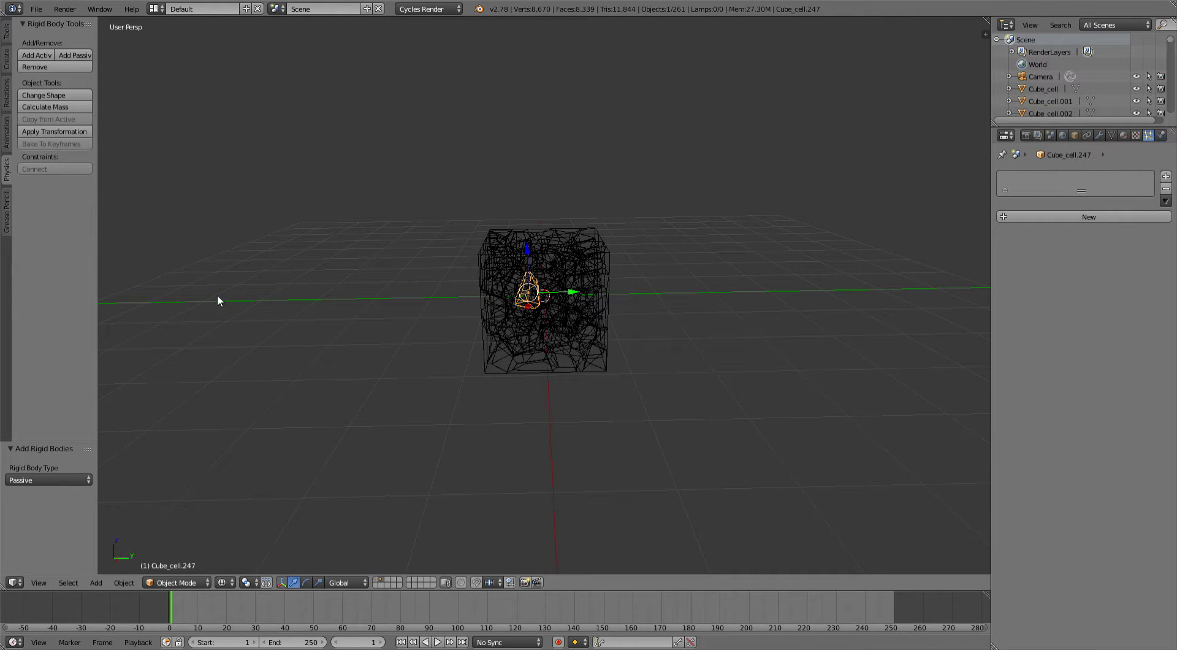
pyautogui.click(37, 55)
pyautogui.keyDown('ctrl'); pyautogui.moveTo(544, 486); pyautogui.dragTo(725, 287); pyautogui.keyUp('ctrl')
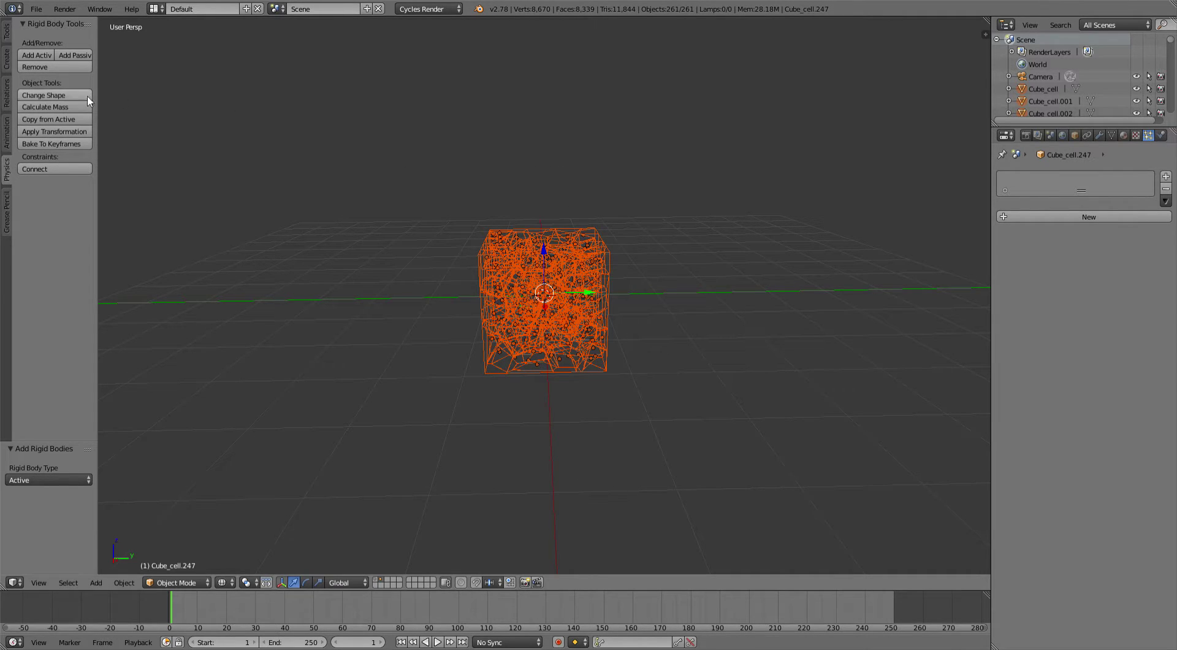
# Copy the active rigid body settings to all shards and raise the cube to Z 1.313.
pyautogui.click(48, 119)
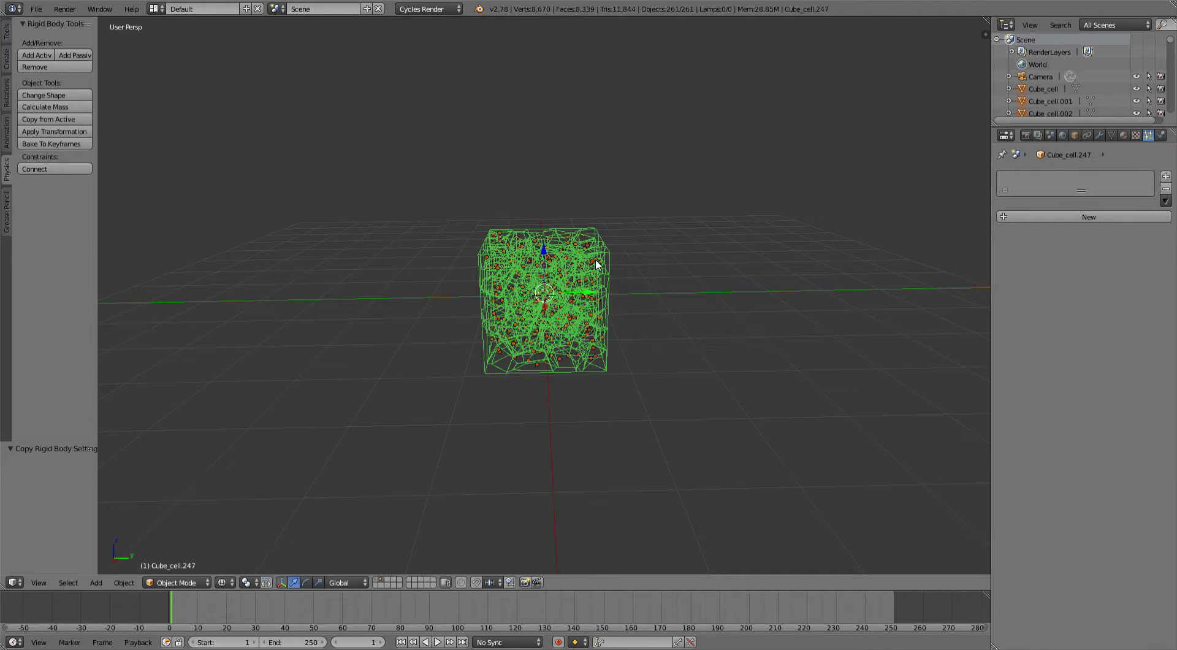
pyautogui.moveTo(545, 254); pyautogui.dragTo(547, 180)
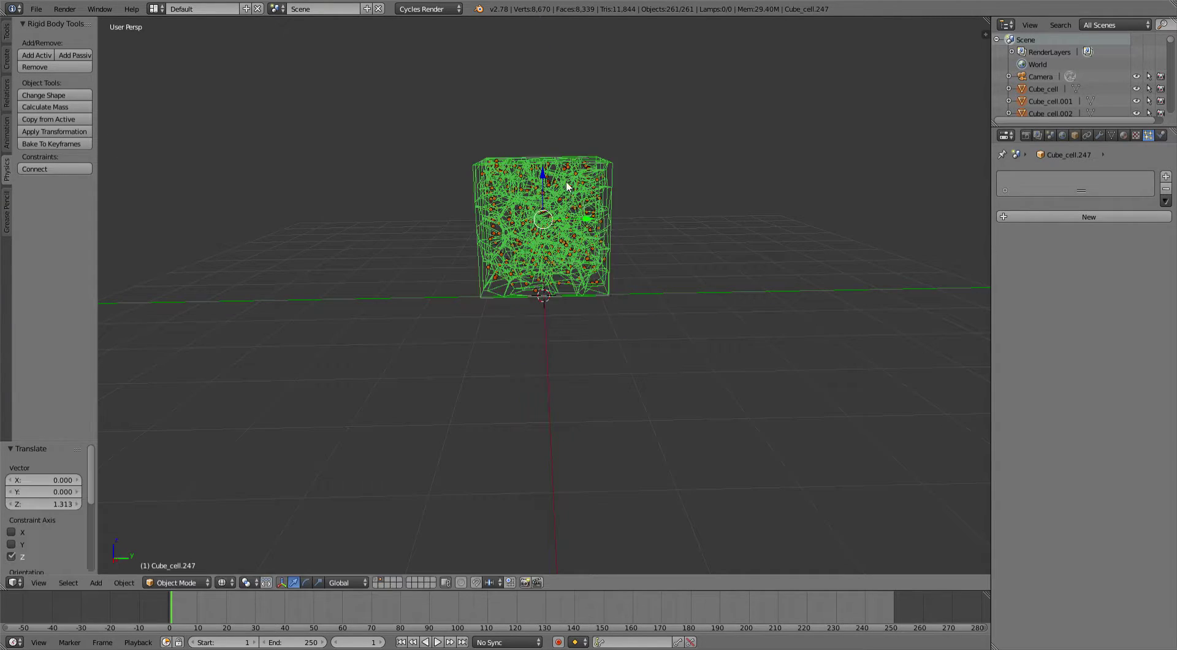
pyautogui.moveTo(648, 245); pyautogui.dragTo(680, 274, button='middle')
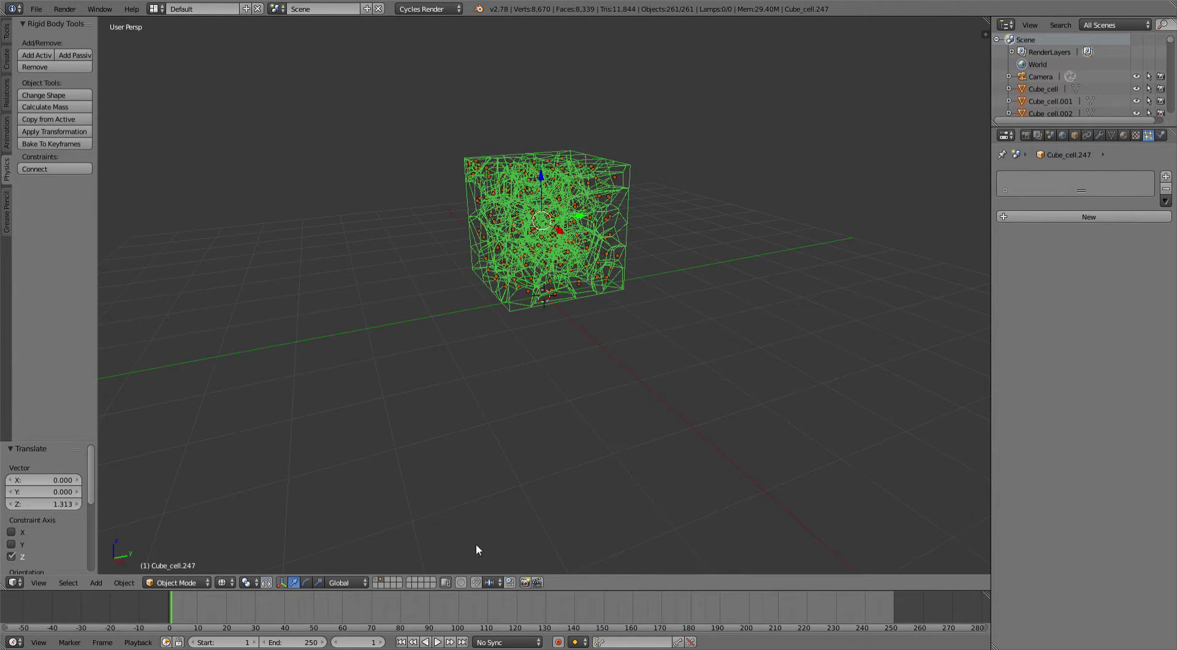
# Play the collapse simulation, preview it in rendered shading, and rewind to frame 0.
pyautogui.click(439, 642)
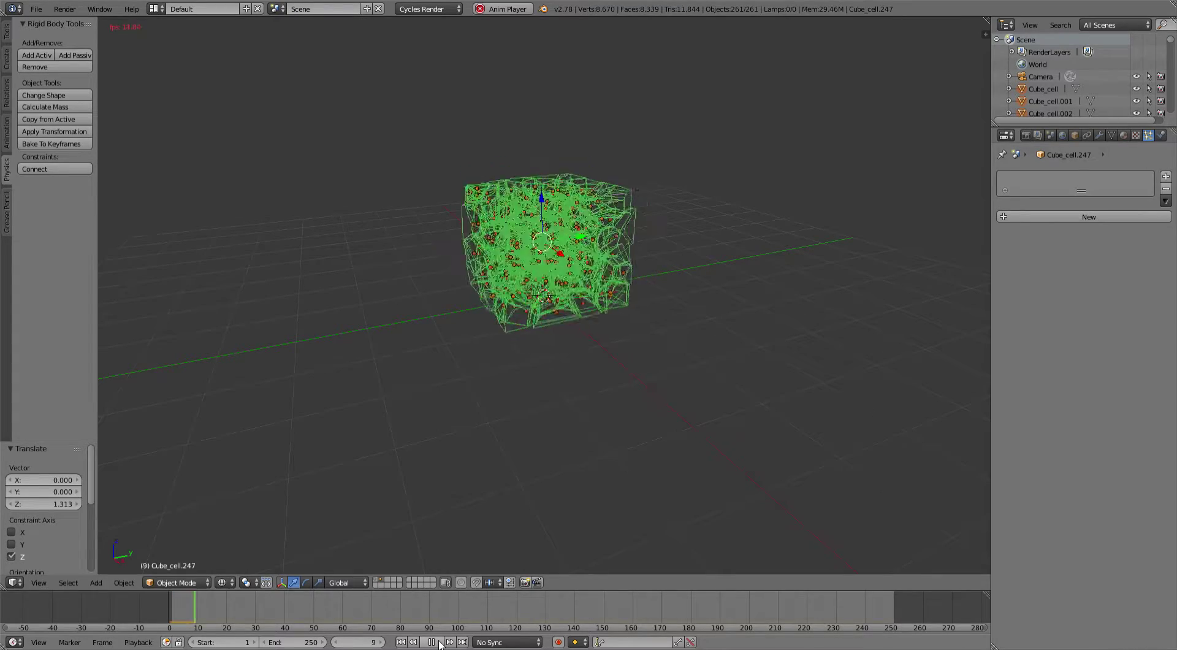
pyautogui.click(439, 641)
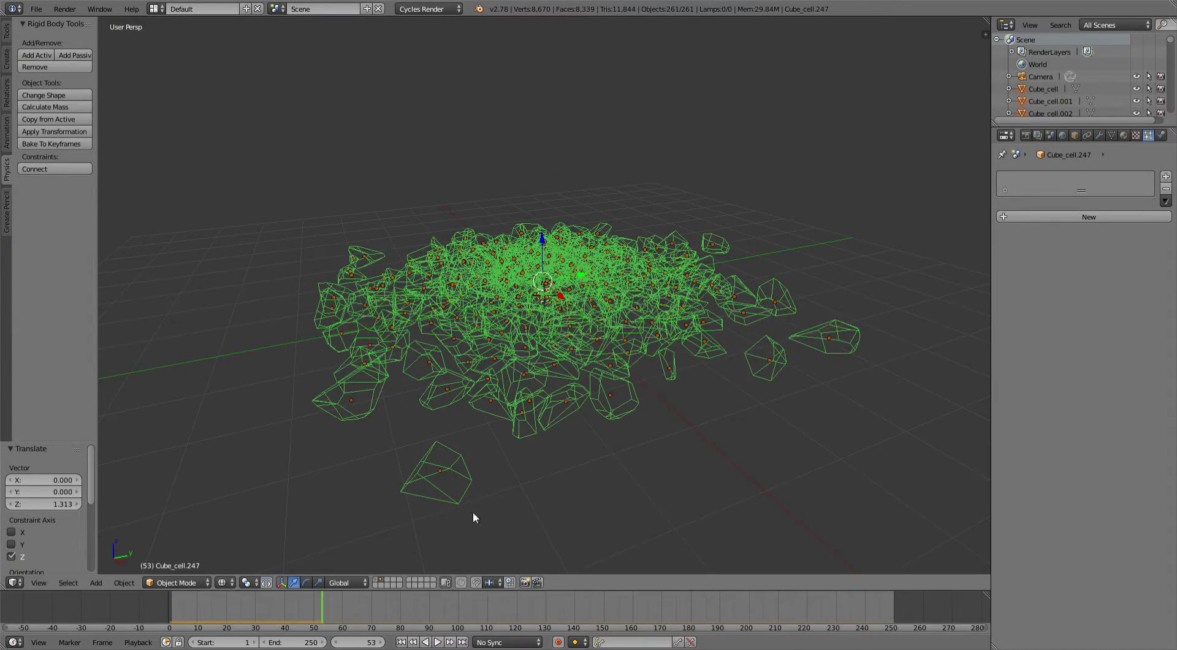
pyautogui.hotkey('shift', 'z')
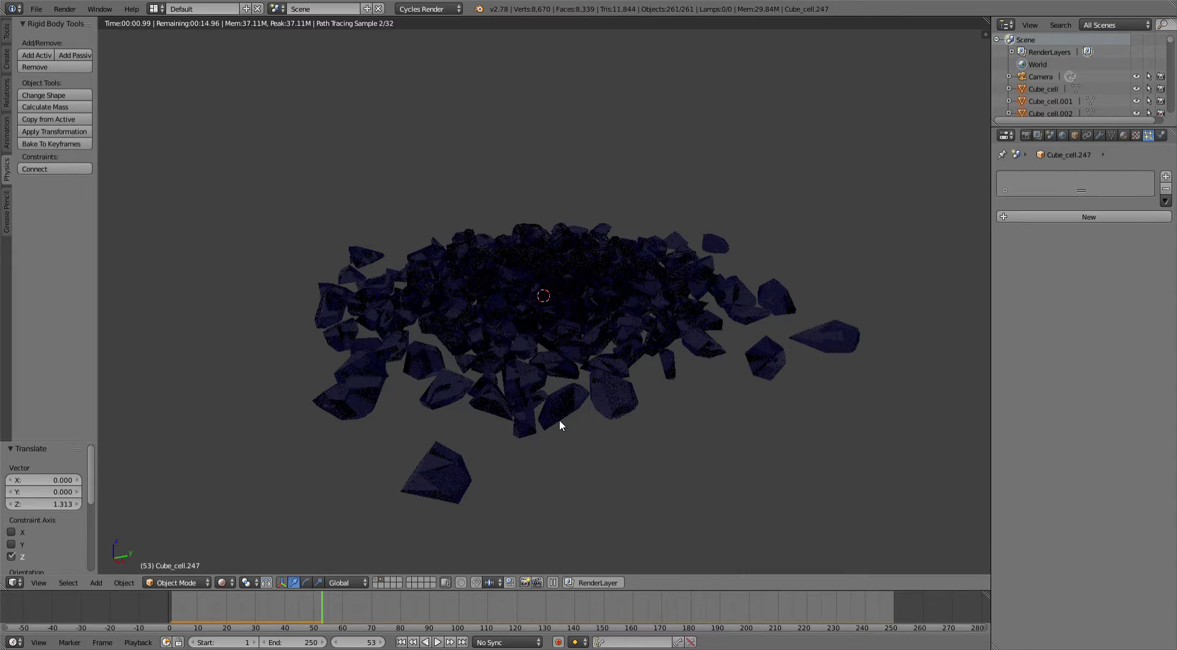
pyautogui.hotkey('shift', 'z')
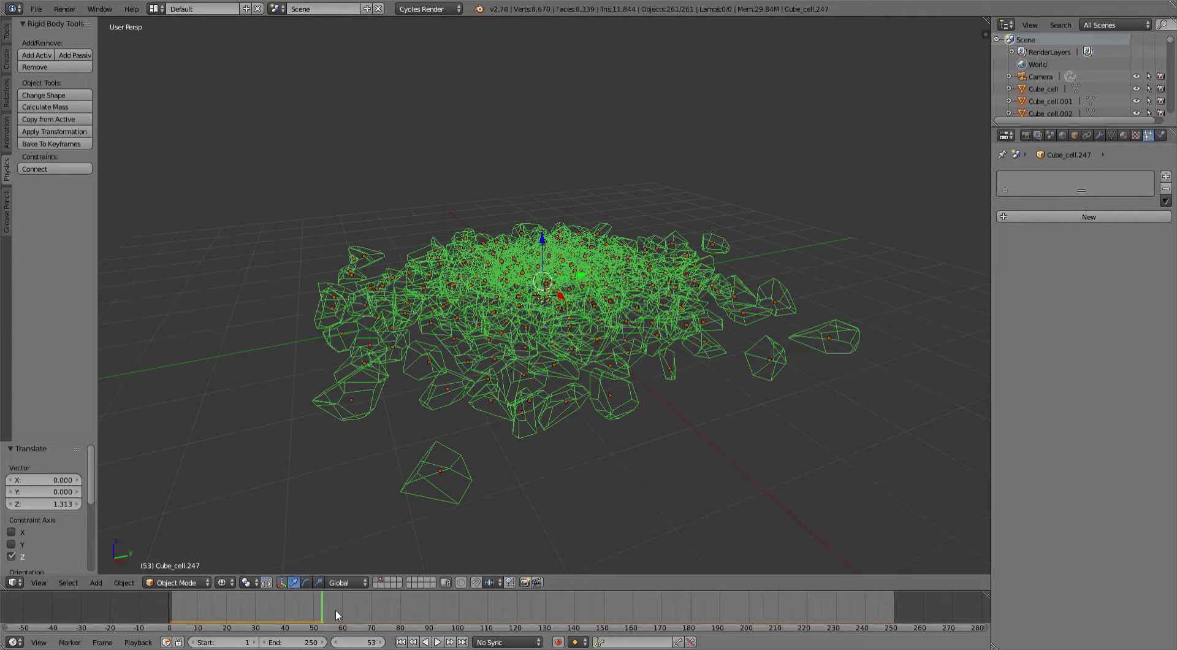
pyautogui.moveTo(325, 613); pyautogui.dragTo(140, 601)
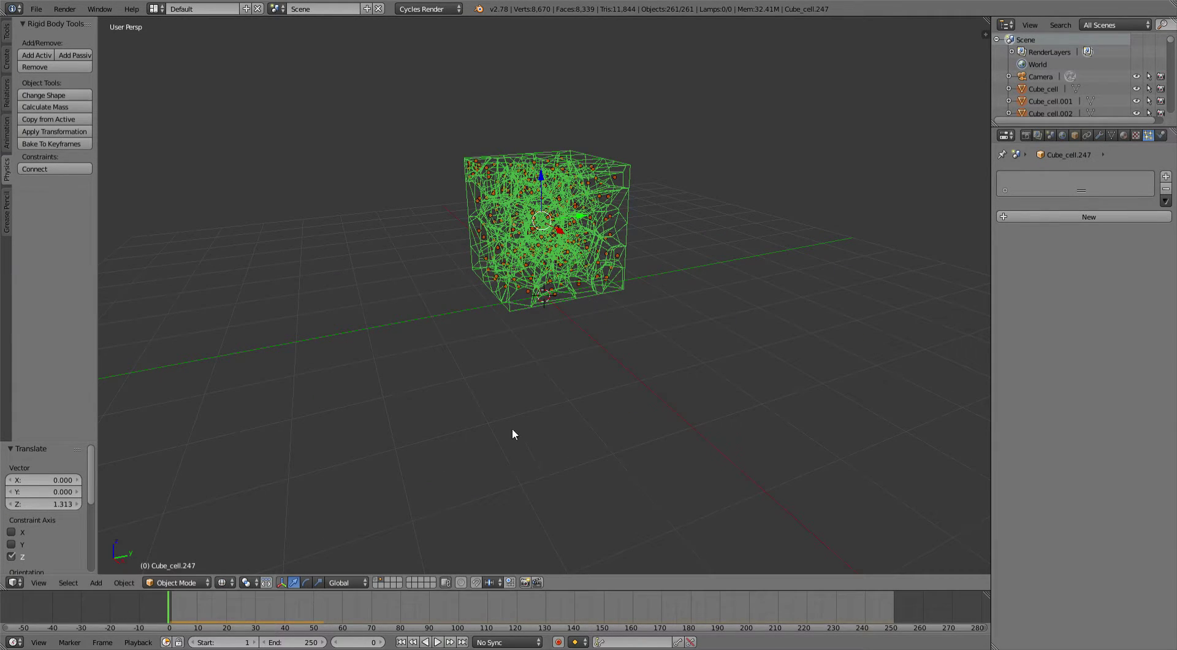
pyautogui.press('z')
pyautogui.moveTo(577, 361); pyautogui.dragTo(587, 365, button='middle')
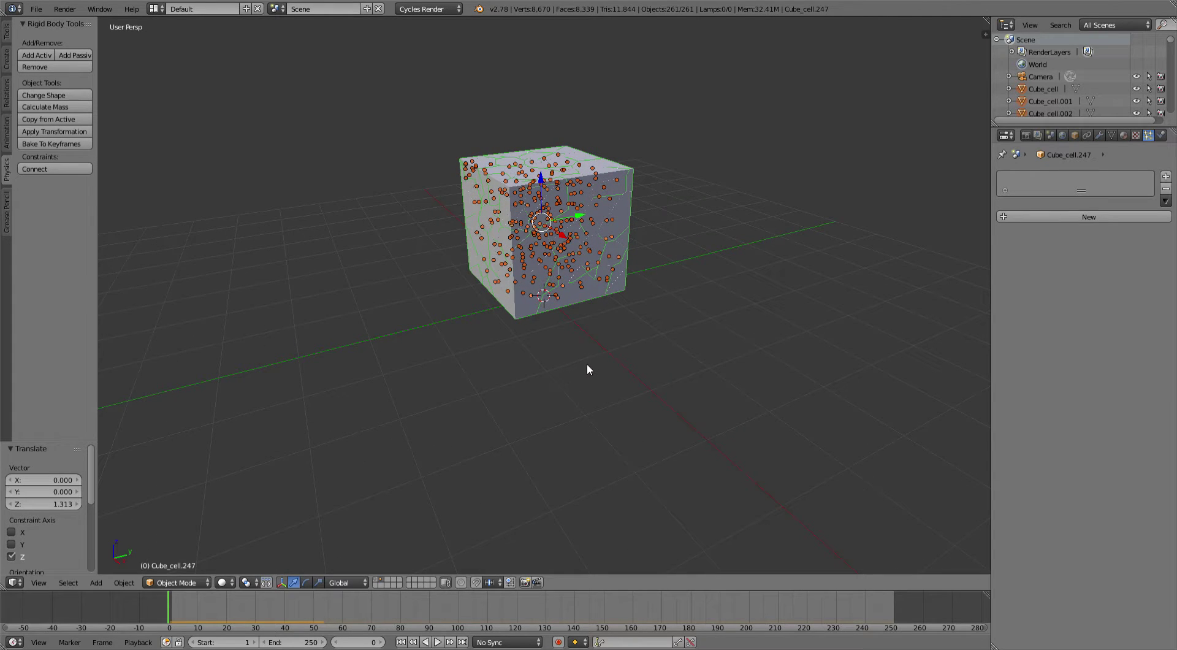
# Set the frame rate to 30 fps and time remapping Old to 50.
pyautogui.click(1026, 135)
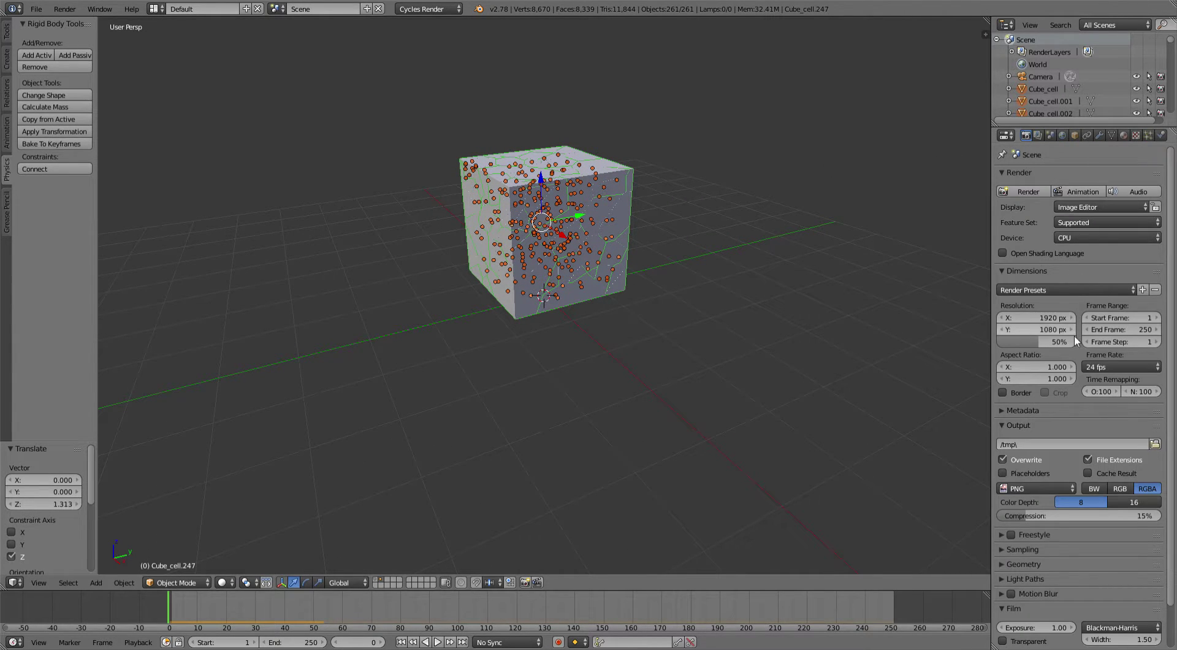
pyautogui.click(1102, 366)
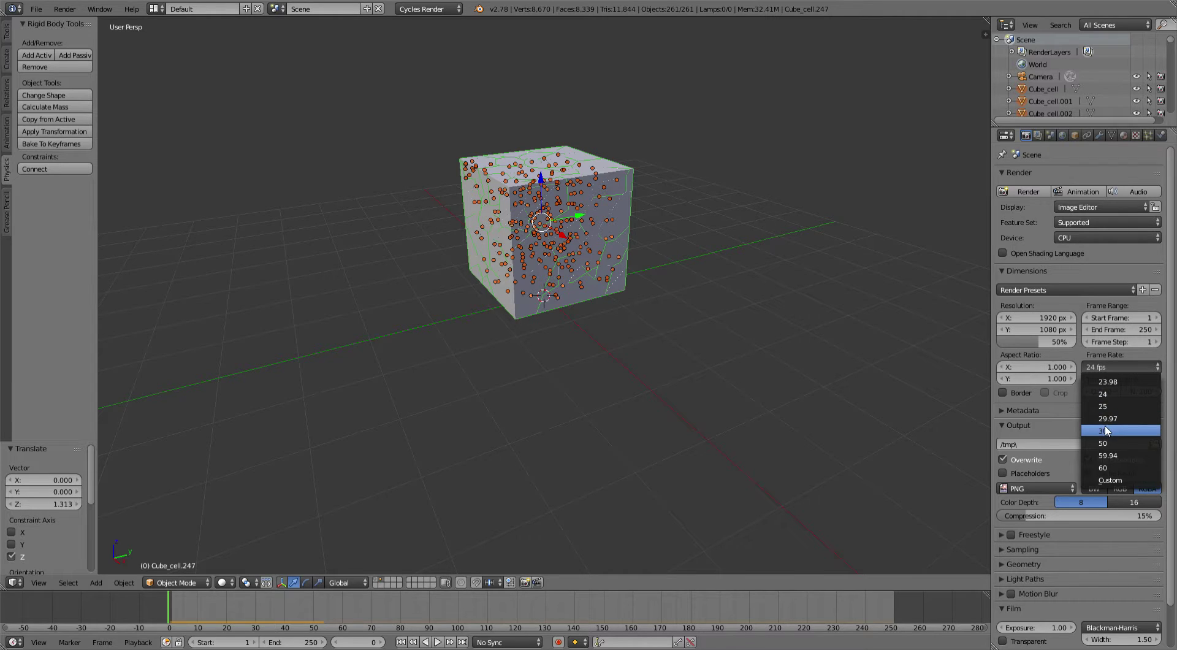
pyautogui.click(1106, 430)
pyautogui.click(1106, 391)
pyautogui.write('50')
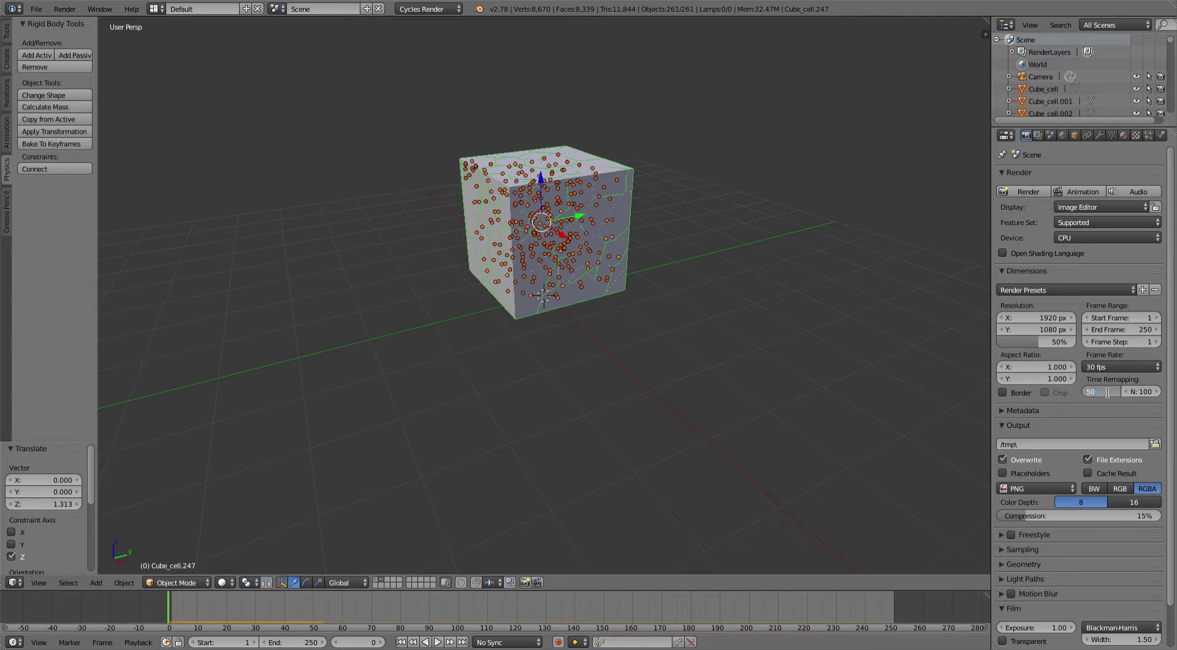
pyautogui.press('Return')
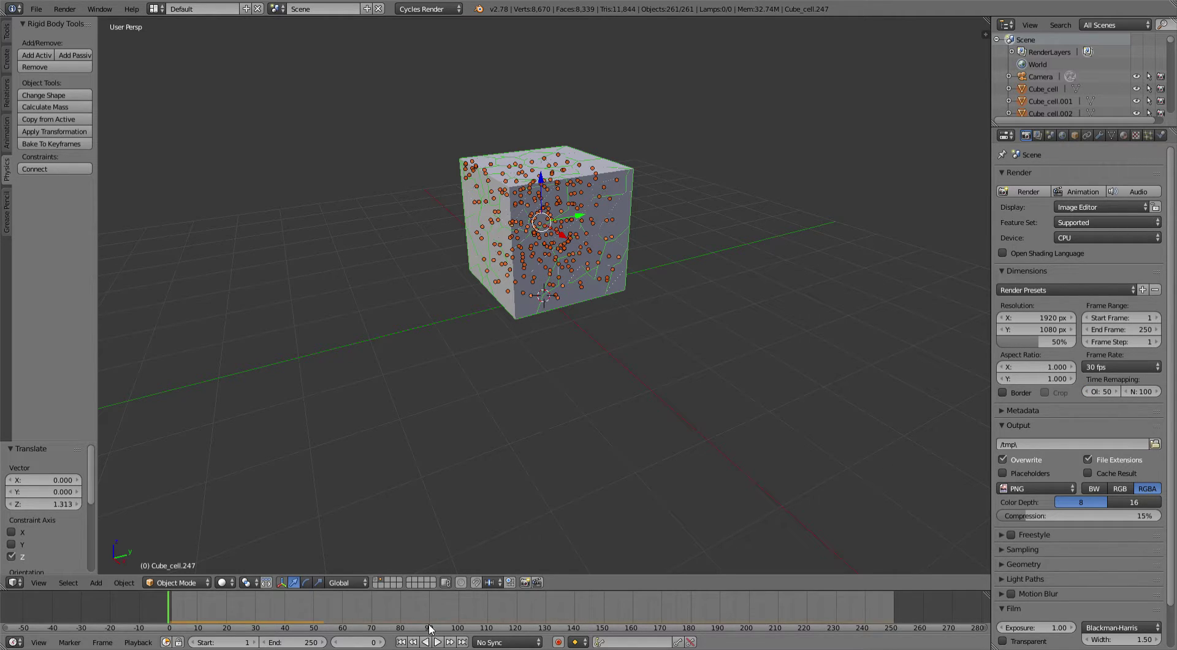
# Play and scrub the animation to watch the debris spread with the slowed timing.
pyautogui.click(437, 641)
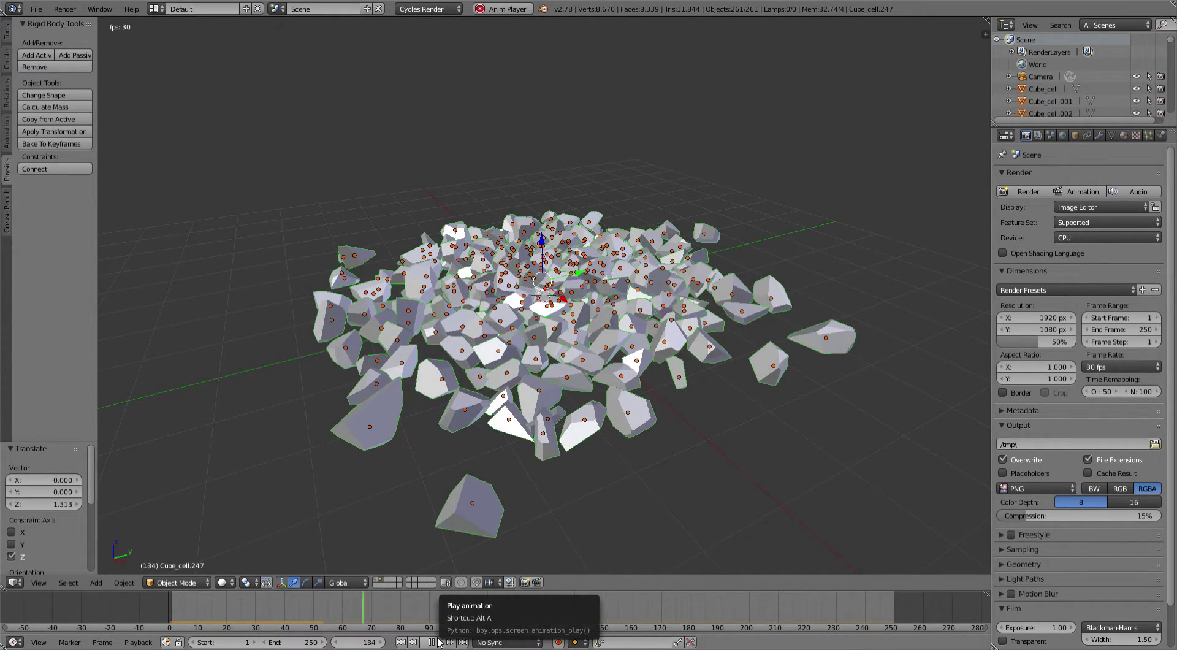
pyautogui.click(439, 641)
pyautogui.click(380, 608)
pyautogui.moveTo(380, 609)
pyautogui.mouseDown()
pyautogui.moveTo(336, 608)
pyautogui.moveTo(516, 626)
pyautogui.moveTo(457, 619)
pyautogui.moveTo(583, 596)
pyautogui.moveTo(350, 612)
pyautogui.moveTo(154, 597)
pyautogui.mouseUp()
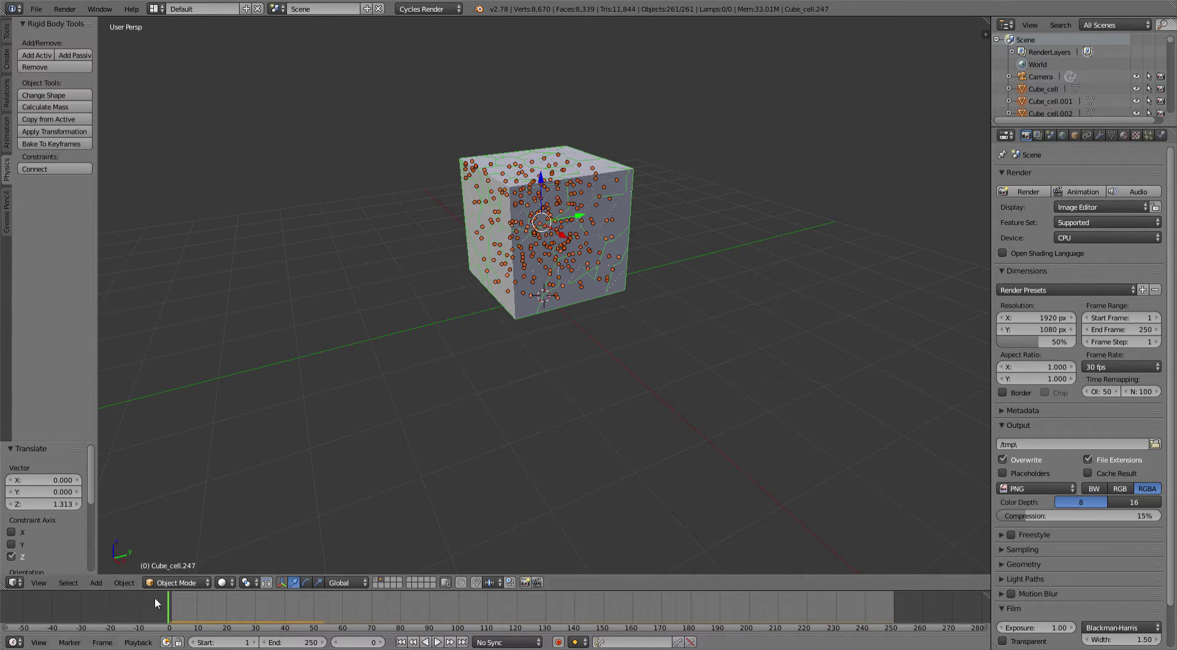
# Restore time remapping Old to 100, replay at normal speed, and edit the End frame.
pyautogui.click(1104, 393)
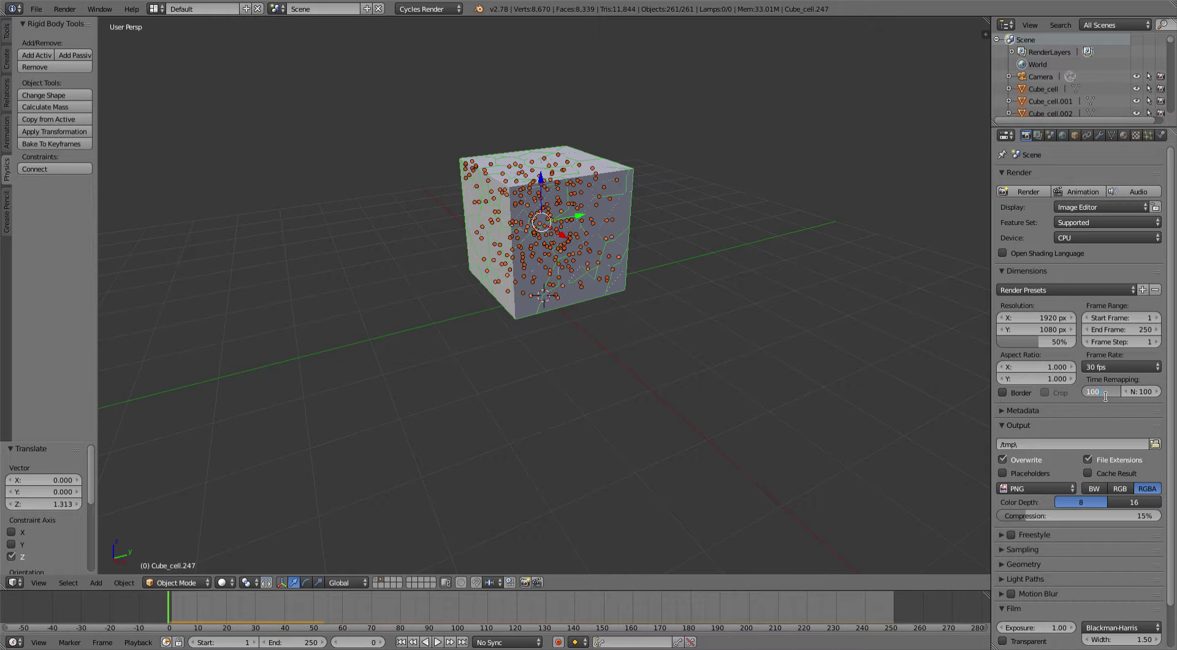
pyautogui.write('100')
pyautogui.press('Return')
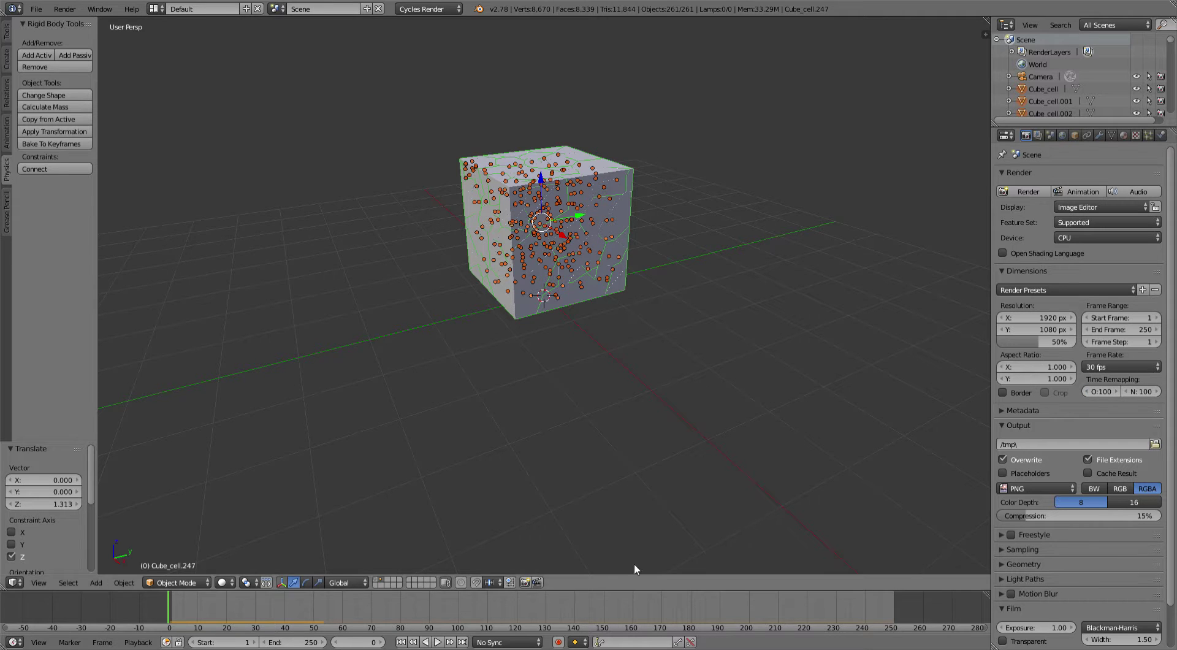
pyautogui.click(435, 642)
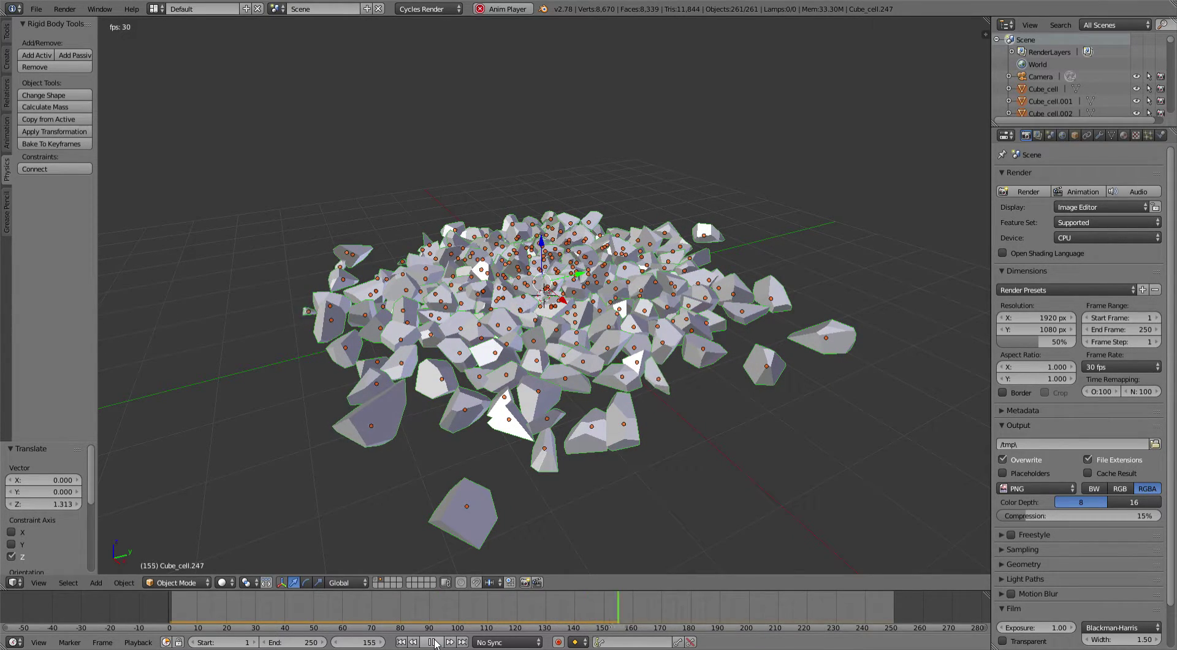
pyautogui.click(435, 641)
pyautogui.click(306, 642)
pyautogui.write('120')
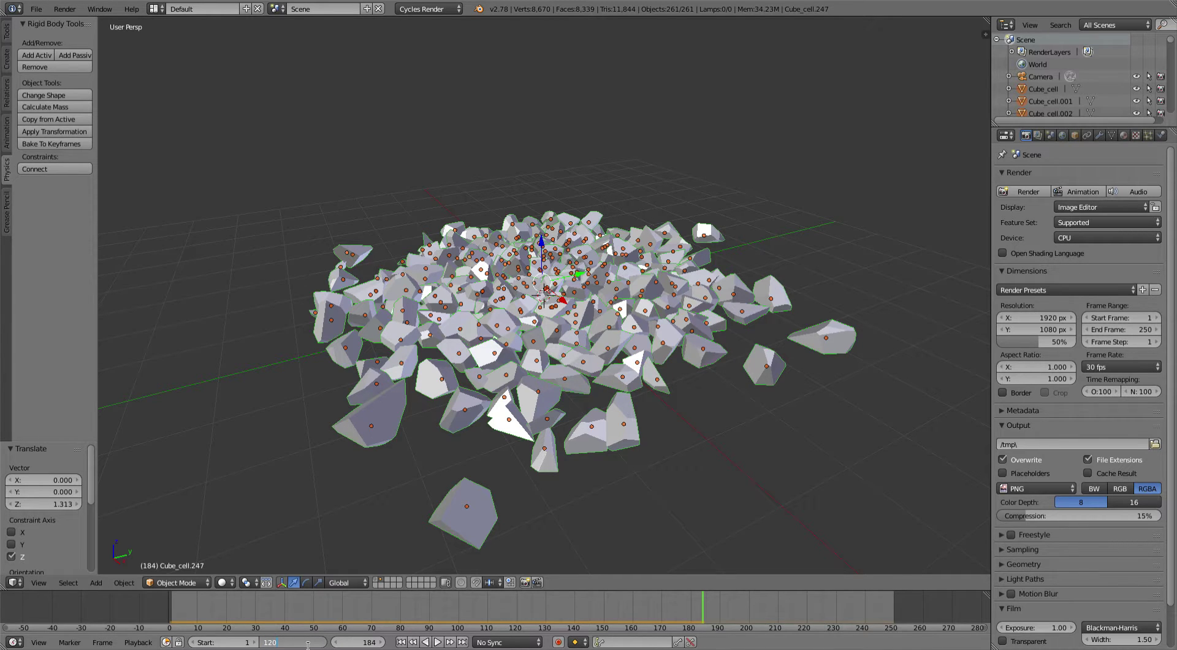
# Confirm the End frame of 120 and play the shortened animation from frame 0.
pyautogui.press('Return')
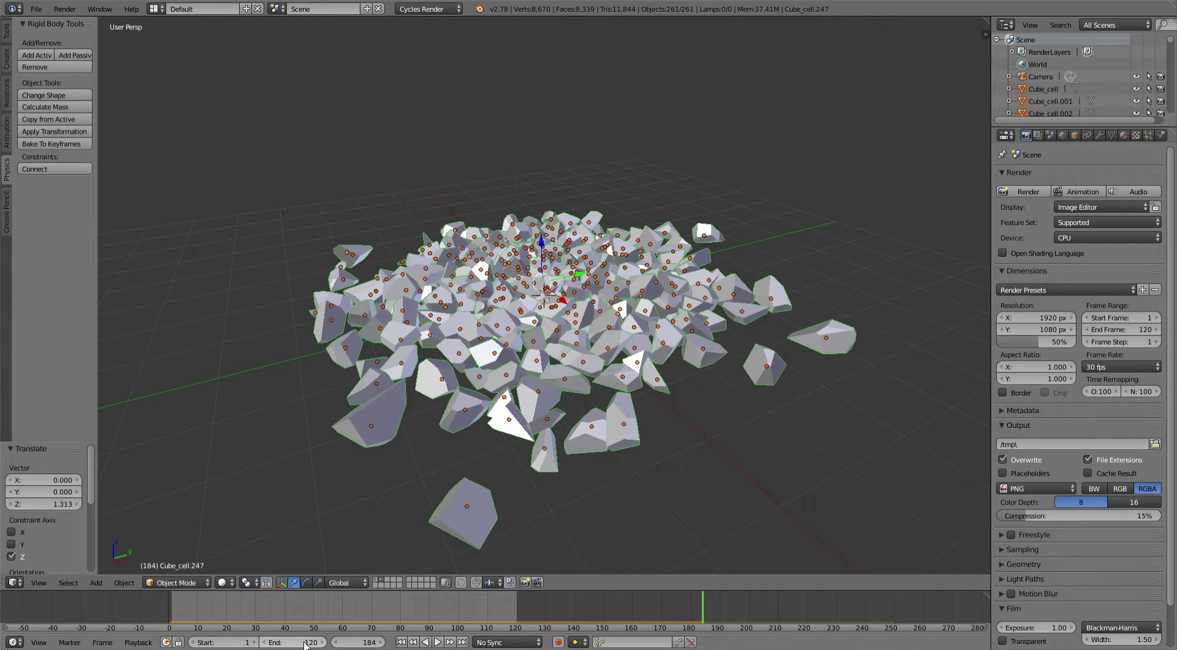
pyautogui.click(410, 607)
pyautogui.hotkey('alt', 'a')
pyautogui.click(171, 594)
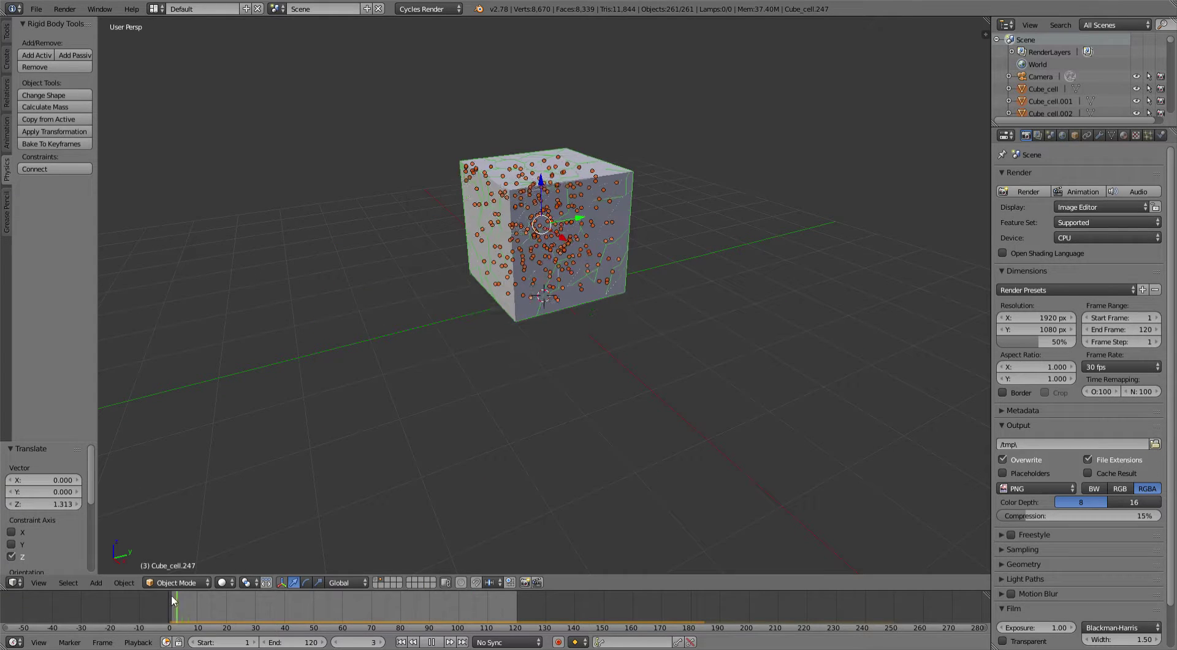
pyautogui.hotkey('alt', 'a')
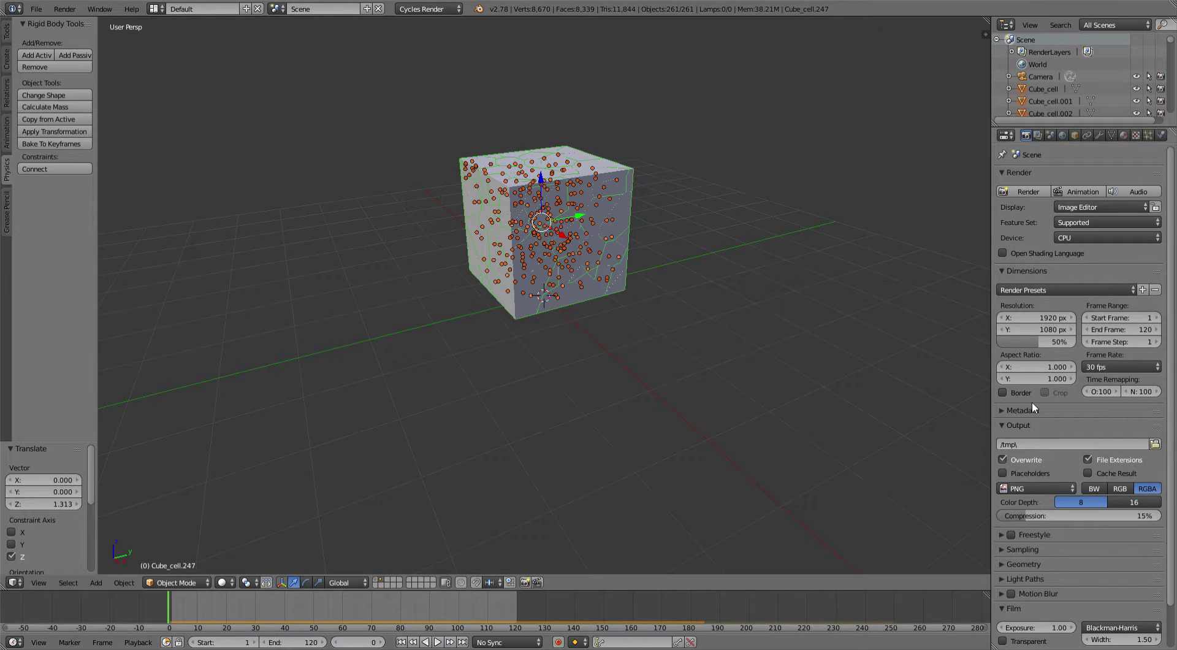
# Set time remapping Old to 50, replay the shattering, and rewind to frame 0.
pyautogui.click(1100, 392)
pyautogui.press('Return')
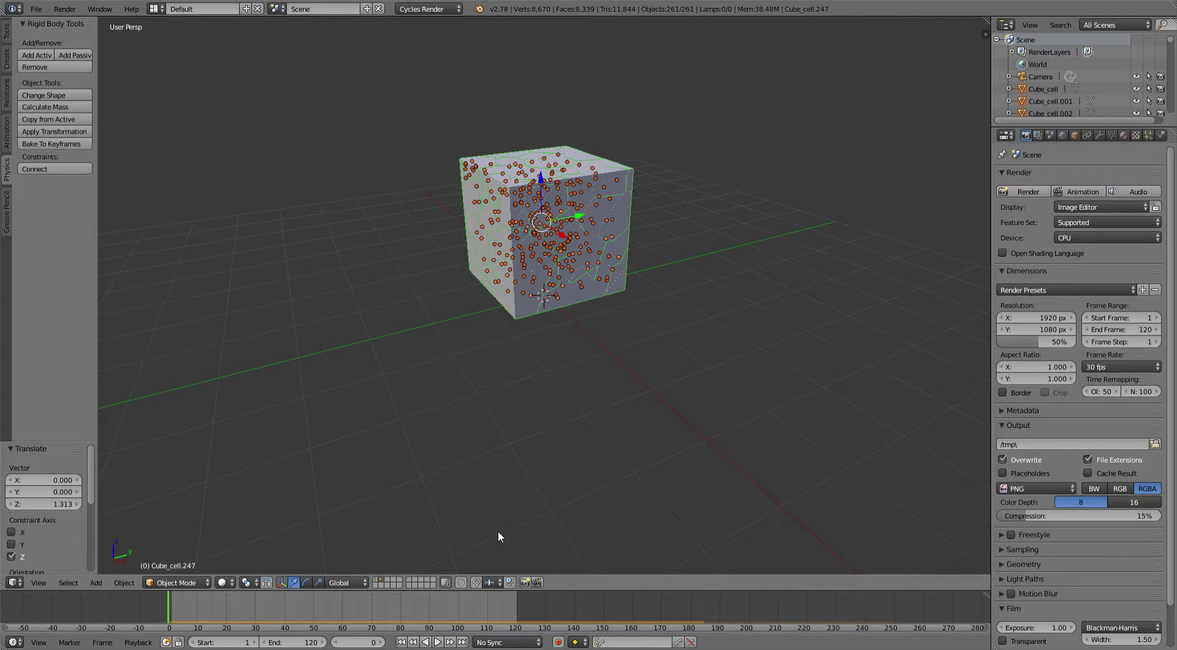
pyautogui.click(441, 641)
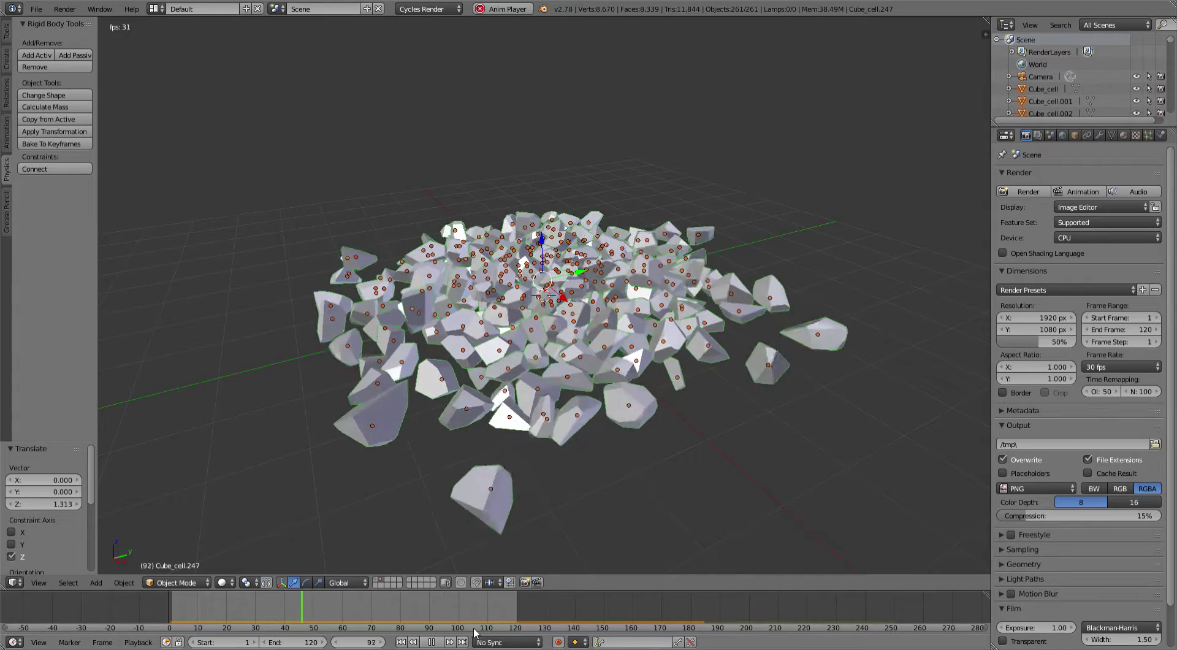
pyautogui.click(432, 641)
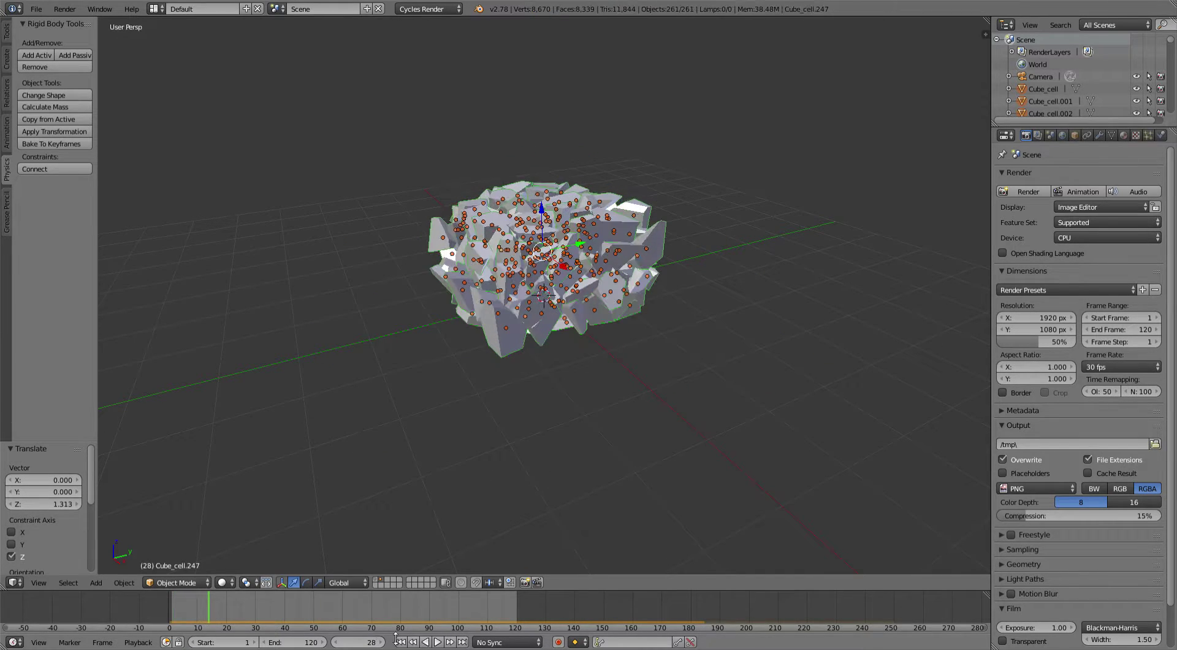
pyautogui.moveTo(210, 606); pyautogui.dragTo(157, 606)
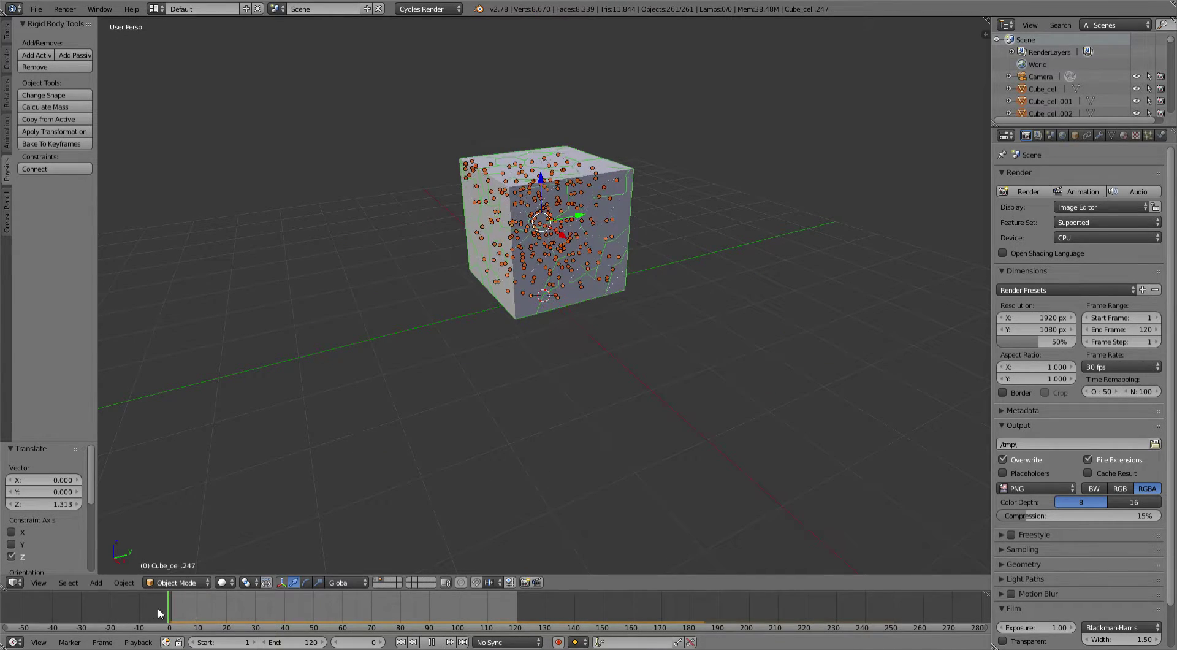
# Set the End frame to 180, watch the cube shatter, and return to frame 0.
pyautogui.click(291, 642)
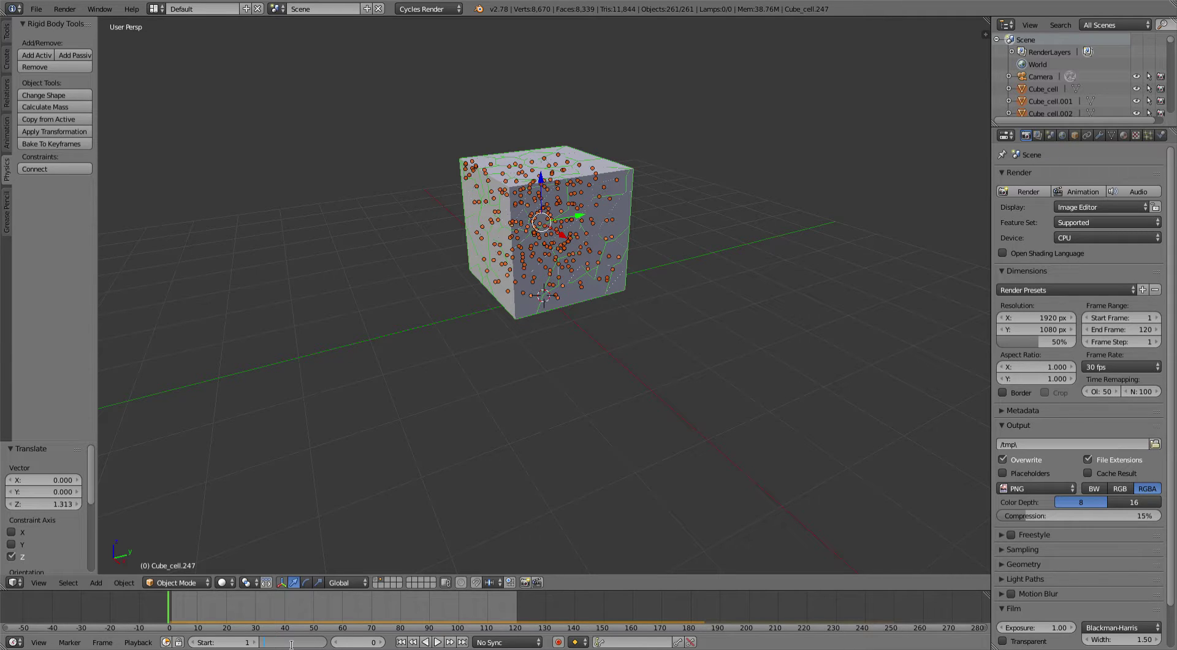
pyautogui.write('180')
pyautogui.press('Return')
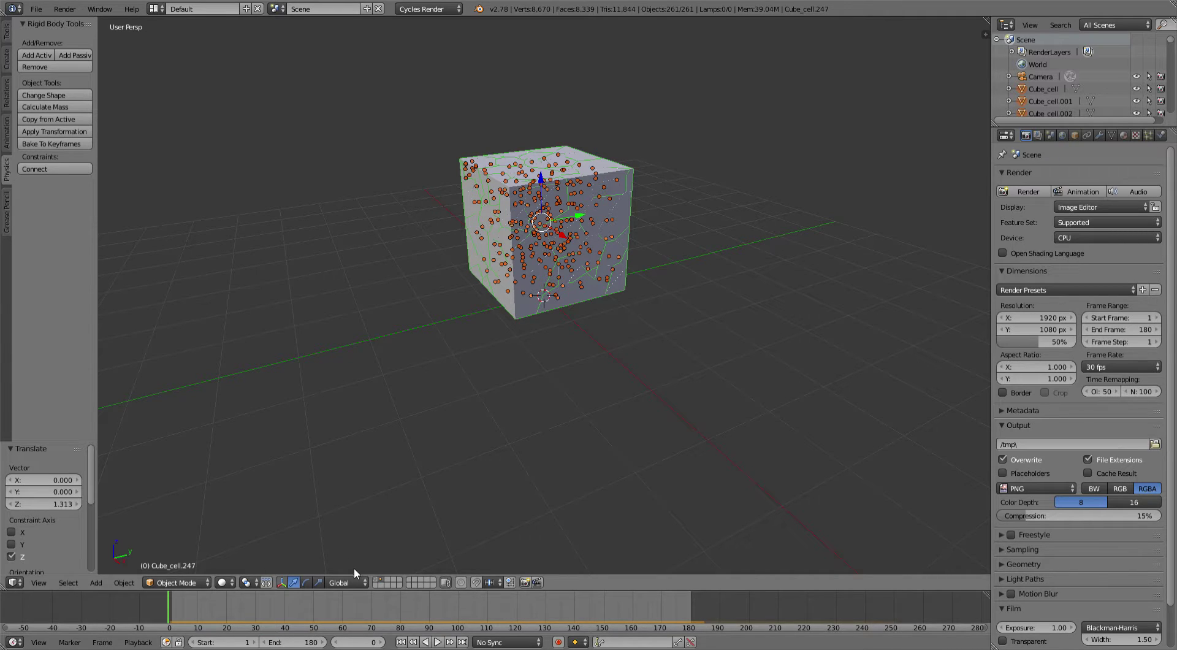
pyautogui.click(437, 641)
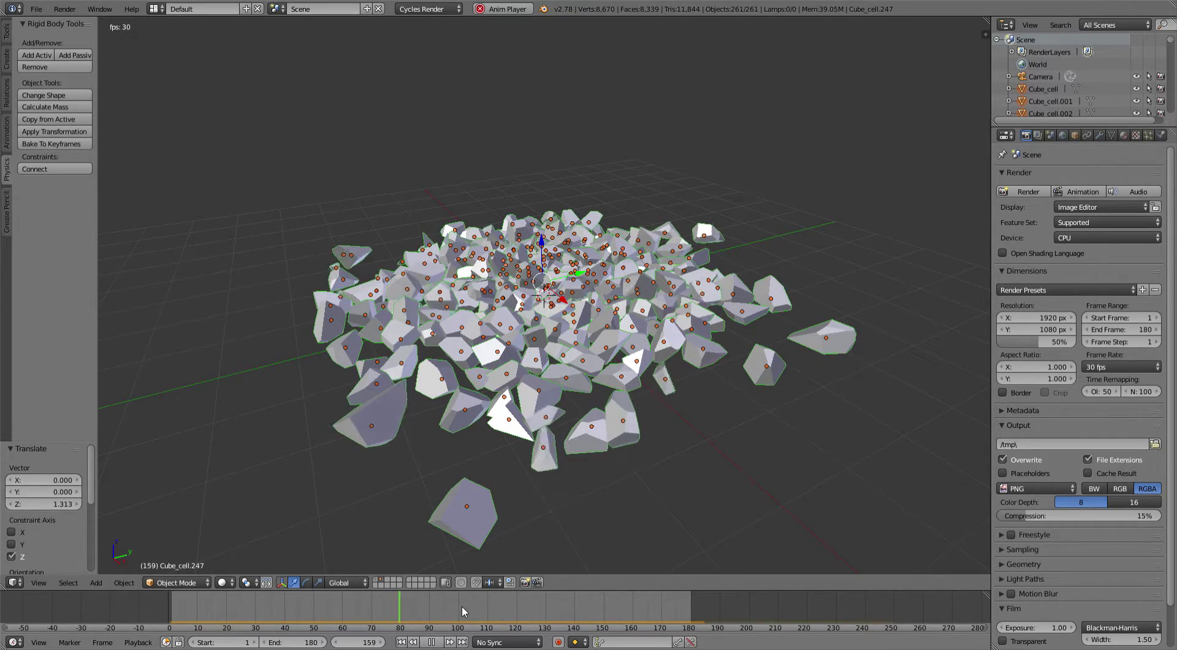
pyautogui.click(431, 641)
pyautogui.click(222, 606)
pyautogui.moveTo(222, 606); pyautogui.dragTo(124, 603)
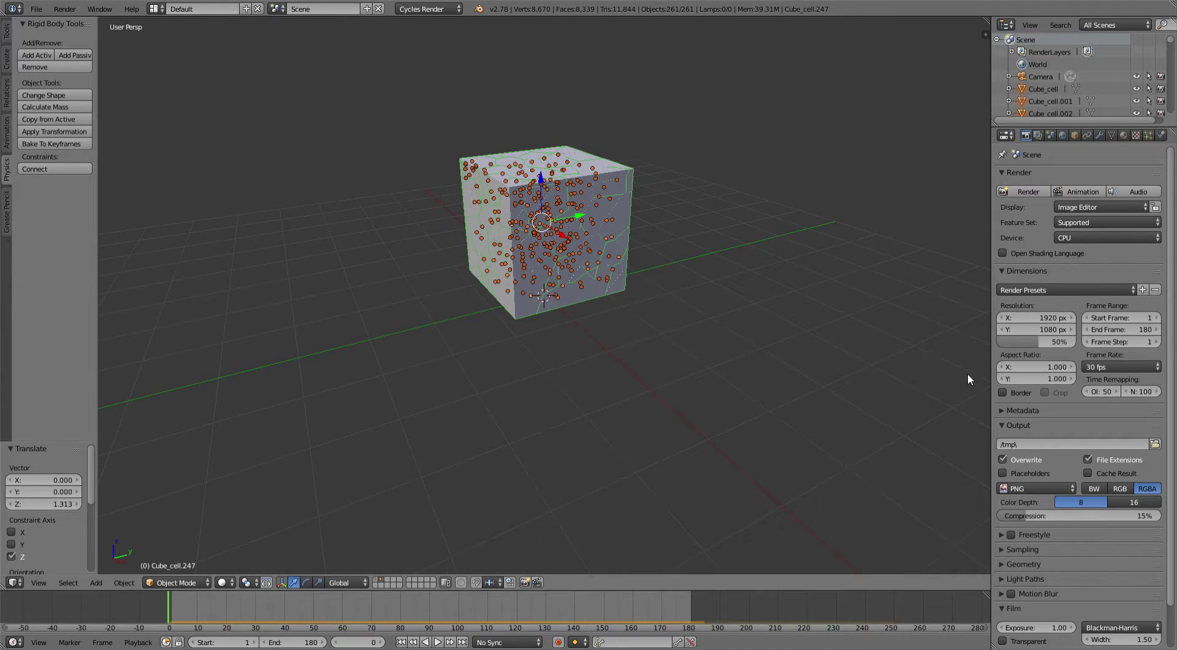
# Set time remapping Old to 40 and play to check the slower shatter.
pyautogui.click(1107, 392)
pyautogui.press('BackSpace')
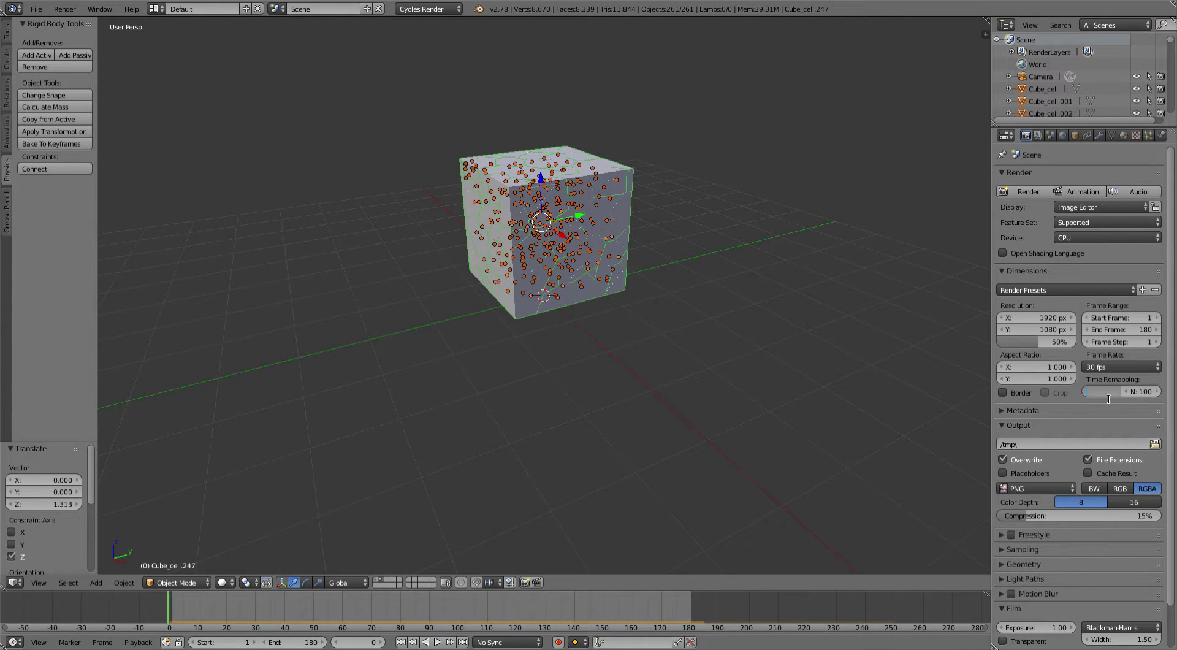
pyautogui.write('40')
pyautogui.press('Return')
pyautogui.click(440, 641)
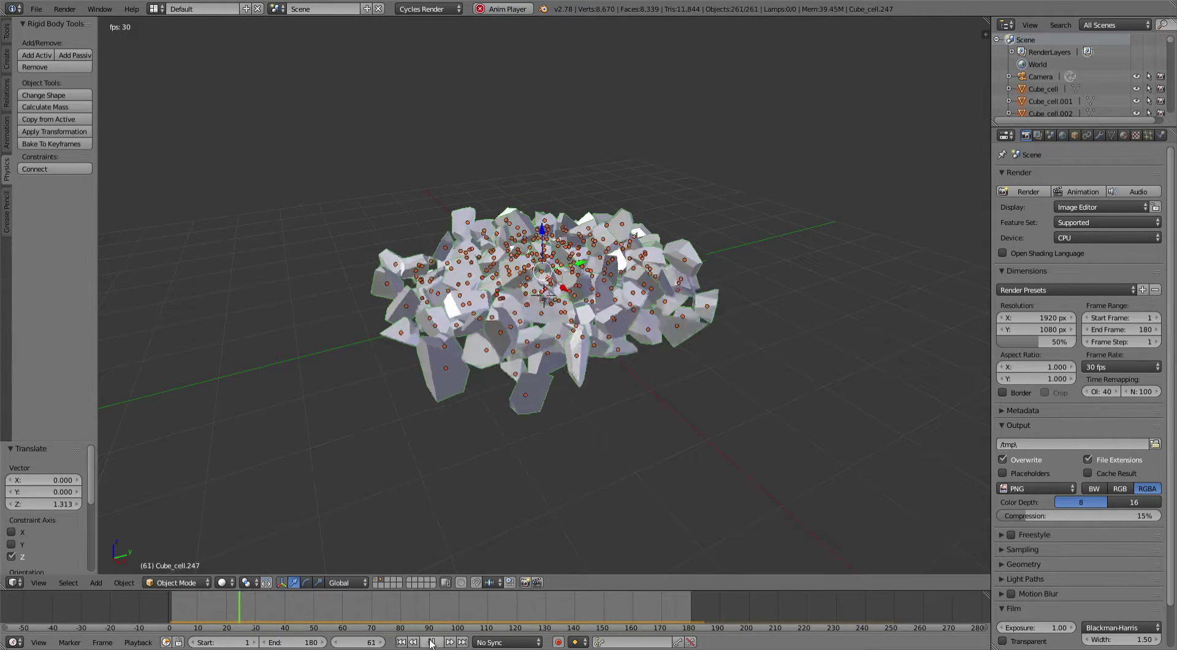
pyautogui.press('Escape')
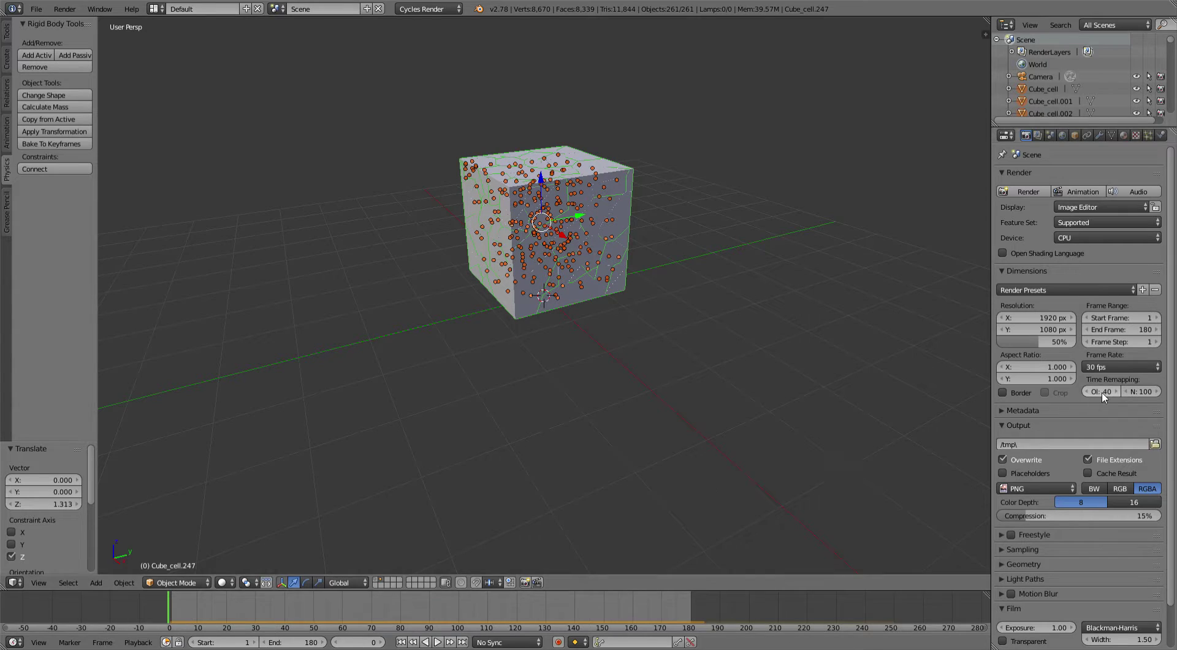
# Set time remapping Old to 30 and replay, stopping at frame 36.
pyautogui.click(1104, 392)
pyautogui.press('Return')
pyautogui.click(438, 641)
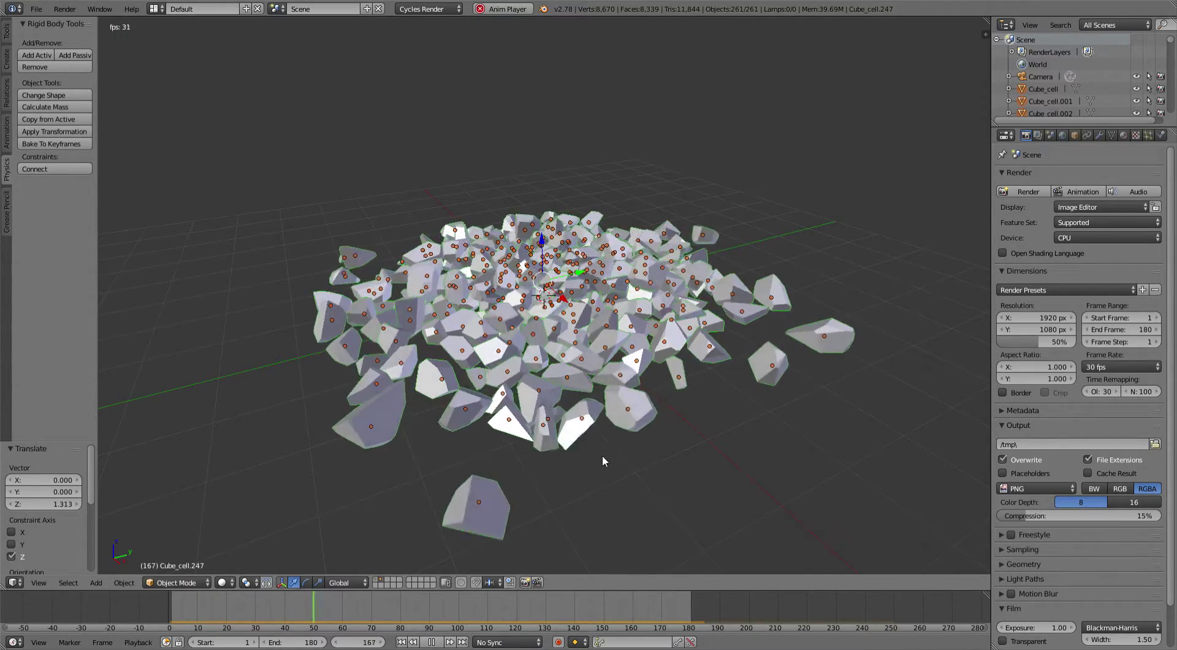
pyautogui.click(432, 642)
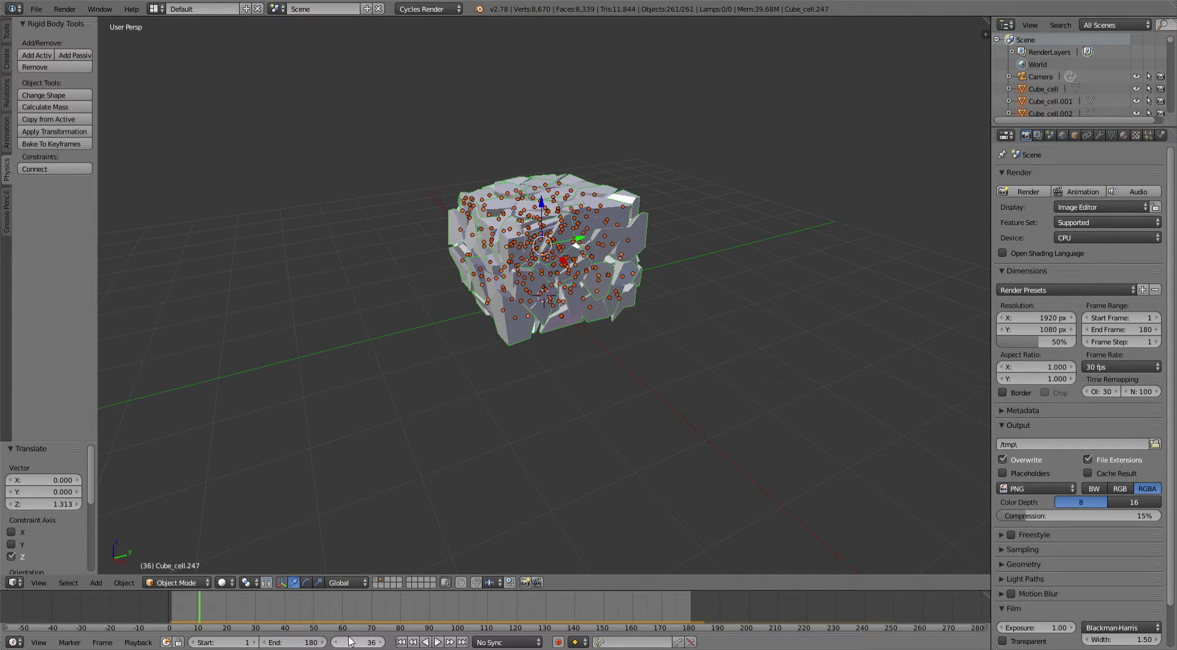
# Set the animation's End frame to 240.
pyautogui.click(304, 641)
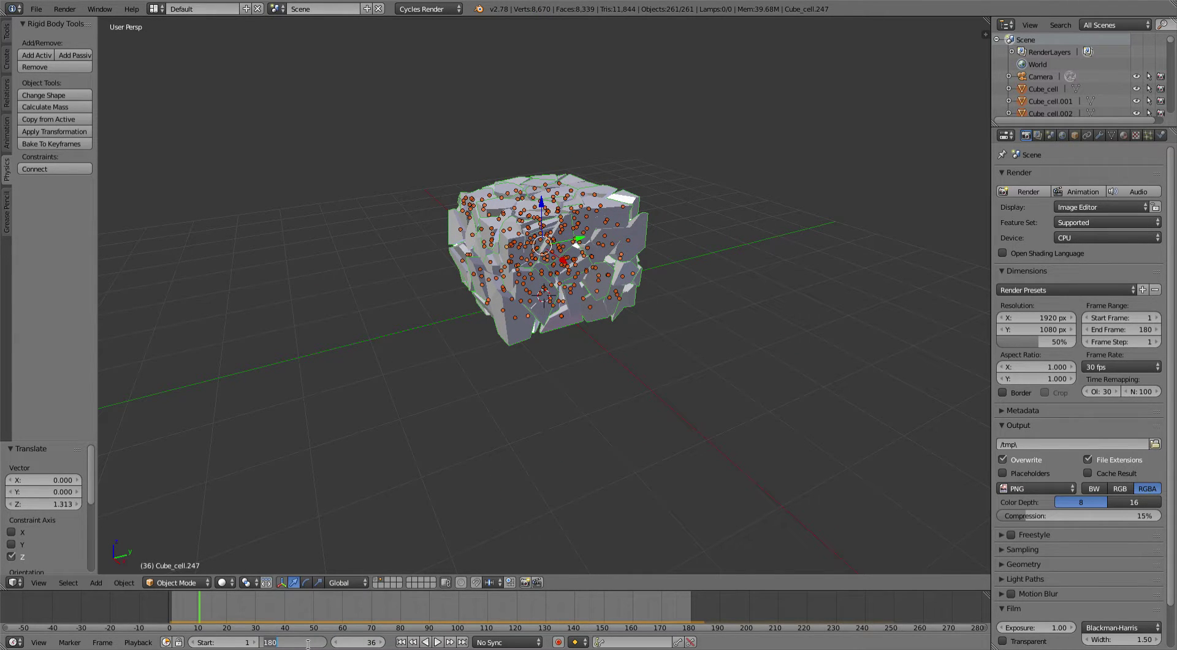
pyautogui.press('BackSpace')
pyautogui.write('0')
pyautogui.press('Return')
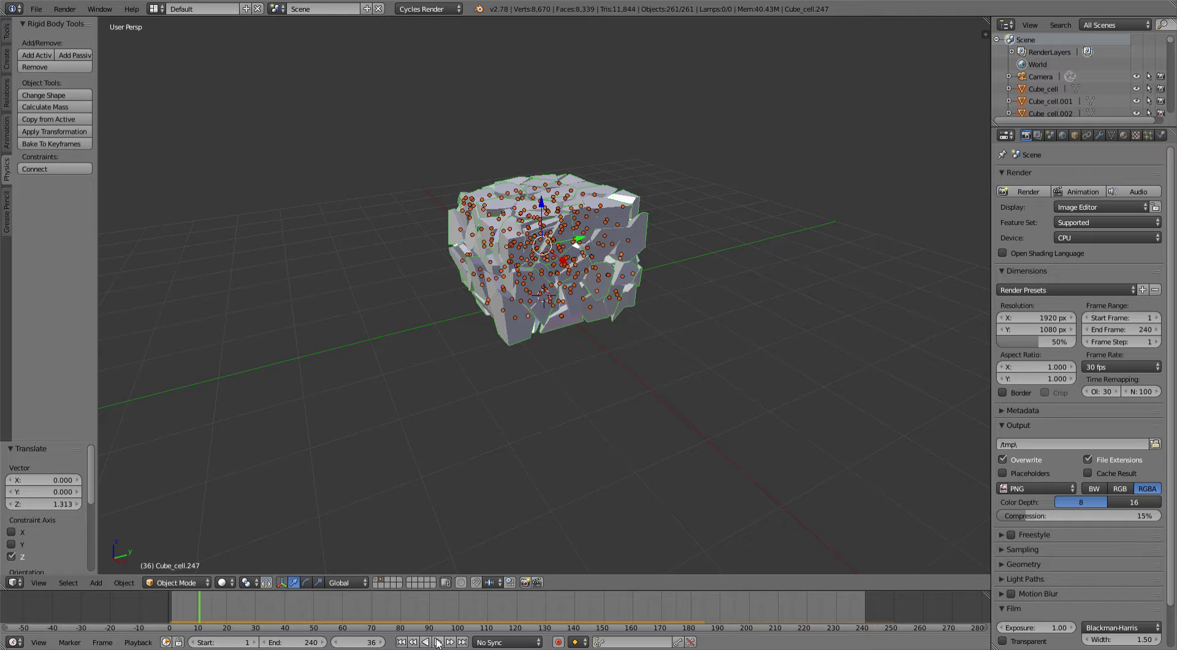
# Play the full 240-frame shatter and scrub through it in rendered Cycles shading.
pyautogui.click(437, 642)
pyautogui.moveTo(225, 601); pyautogui.dragTo(133, 594)
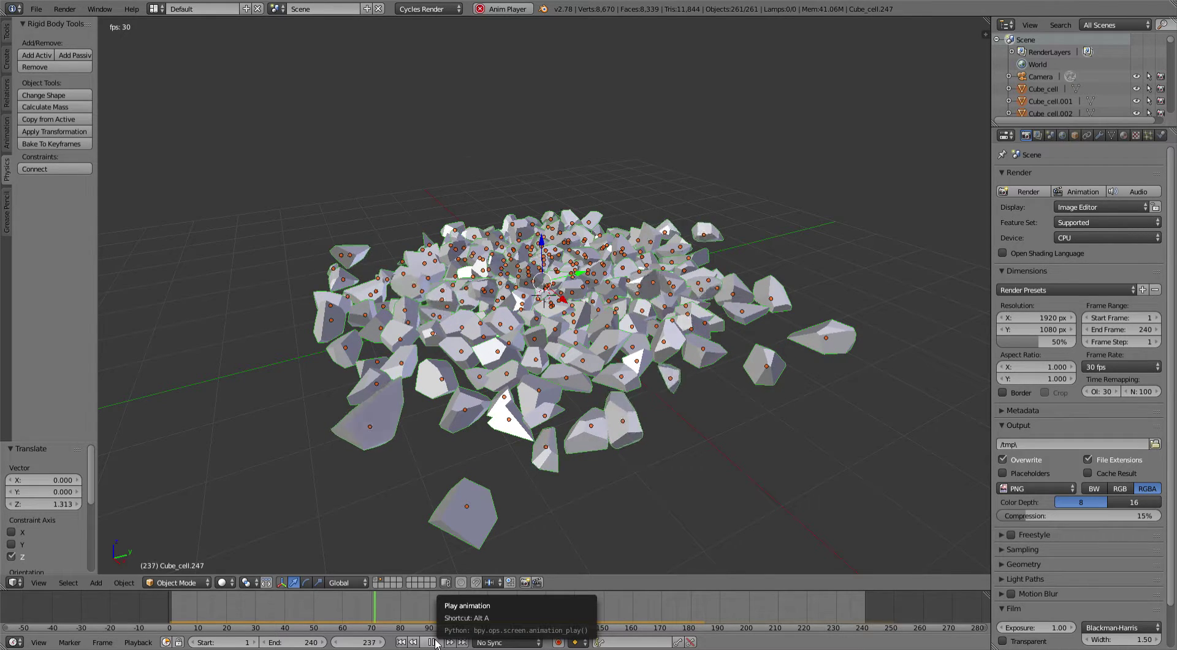
pyautogui.hotkey('alt', 'a')
pyautogui.hotkey('shift', 'z')
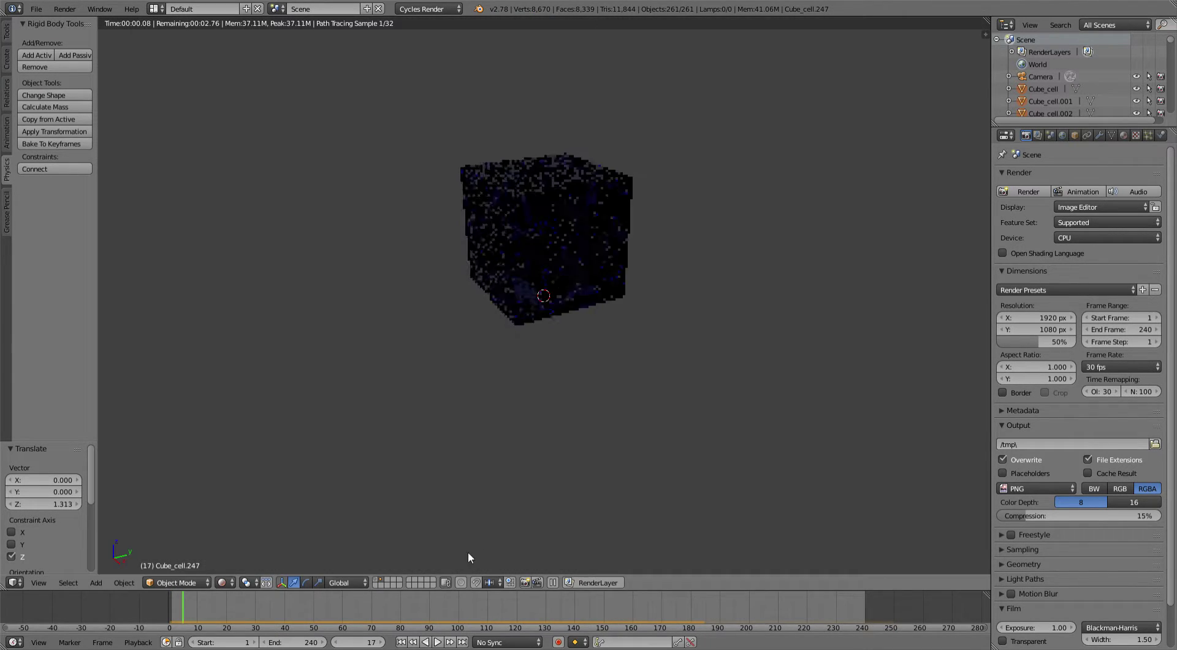
pyautogui.moveTo(413, 598); pyautogui.dragTo(893, 615)
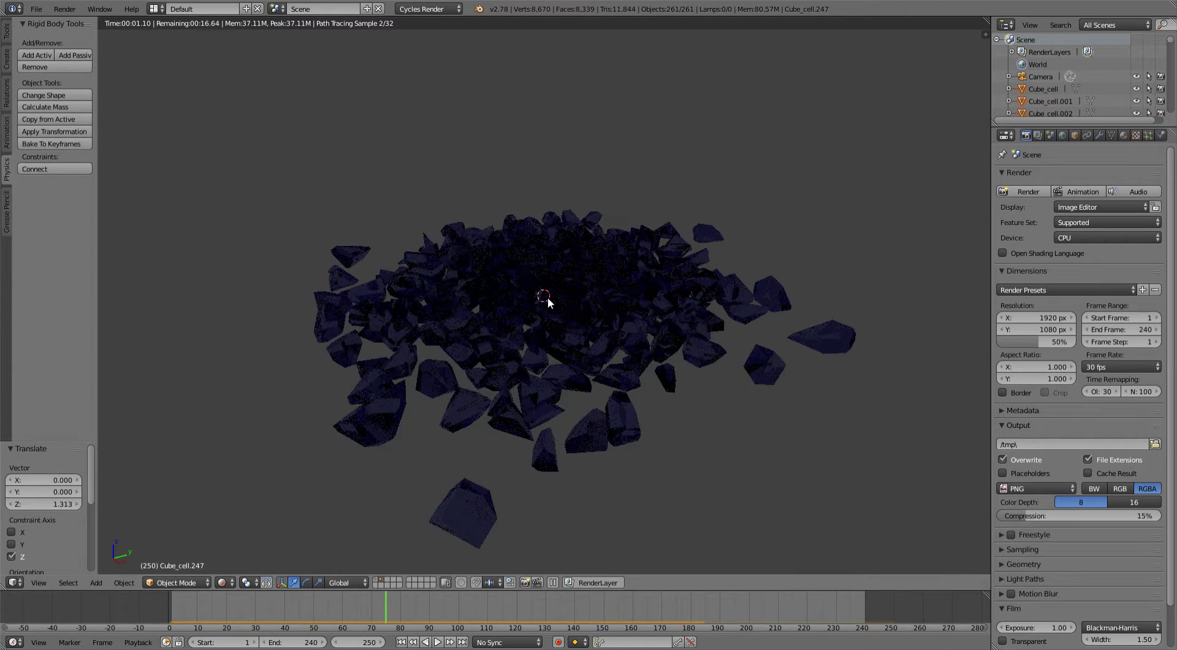
# Back in solid shading, deselect the shards and add a plane scaled to about 8.013 beneath them.
pyautogui.hotkey('shift', 'z')
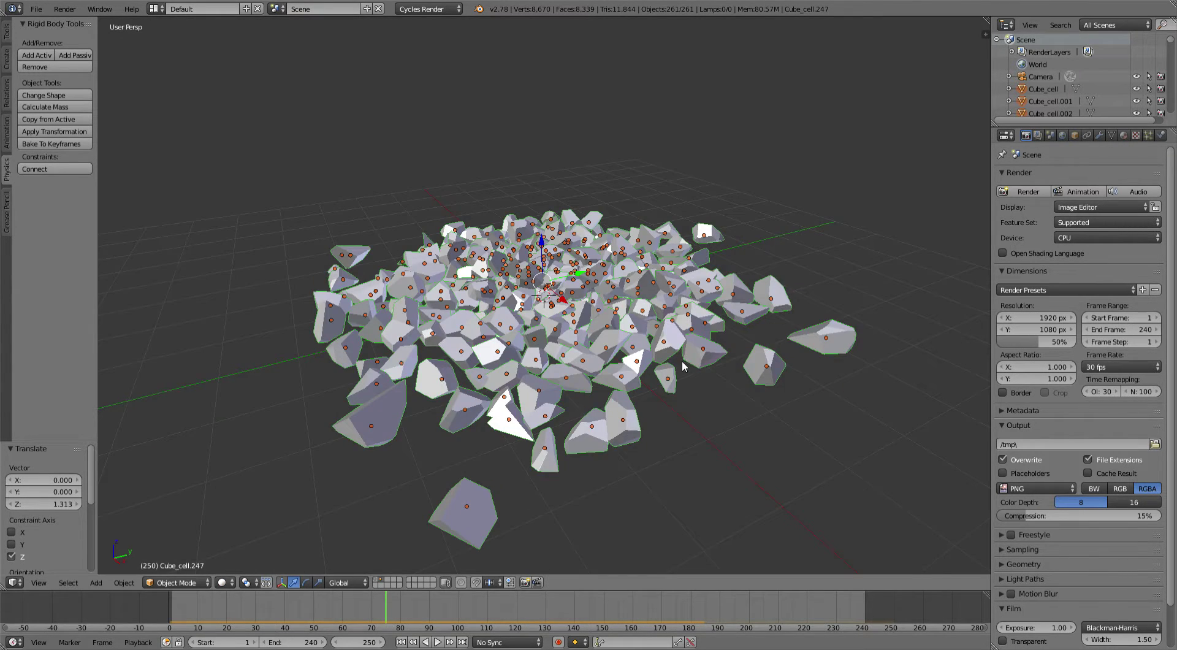
pyautogui.moveTo(689, 355); pyautogui.dragTo(661, 363, button='middle')
pyautogui.press('a')
pyautogui.hotkey('shift', 'a')
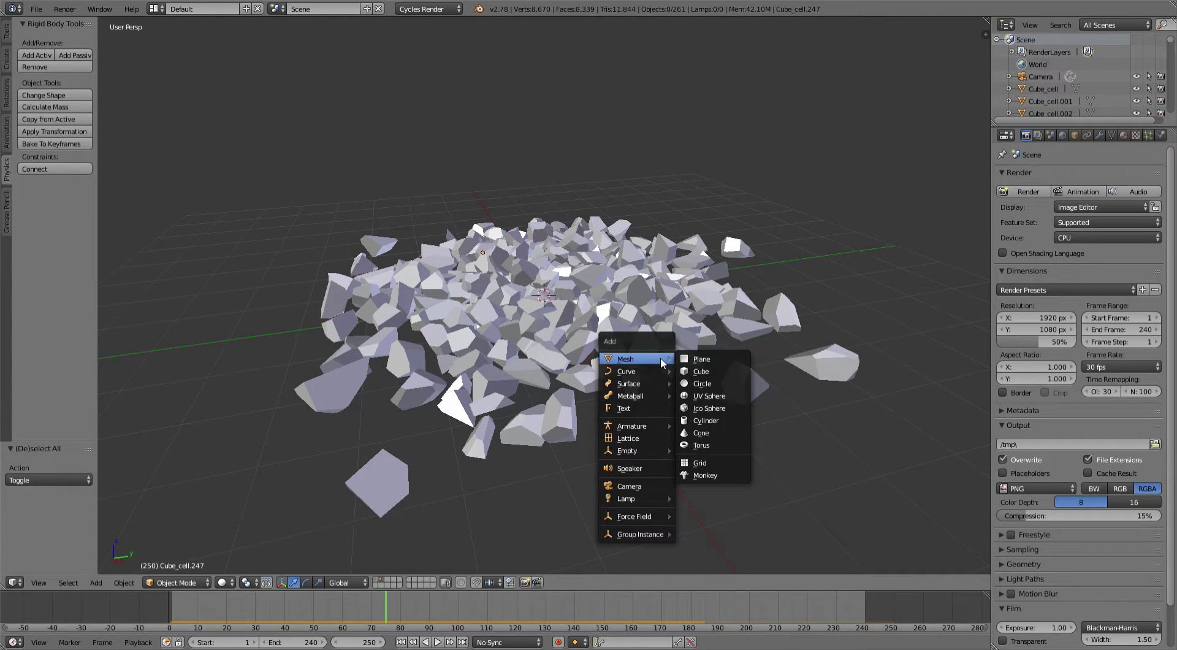
pyautogui.press('Return')
pyautogui.press('s')
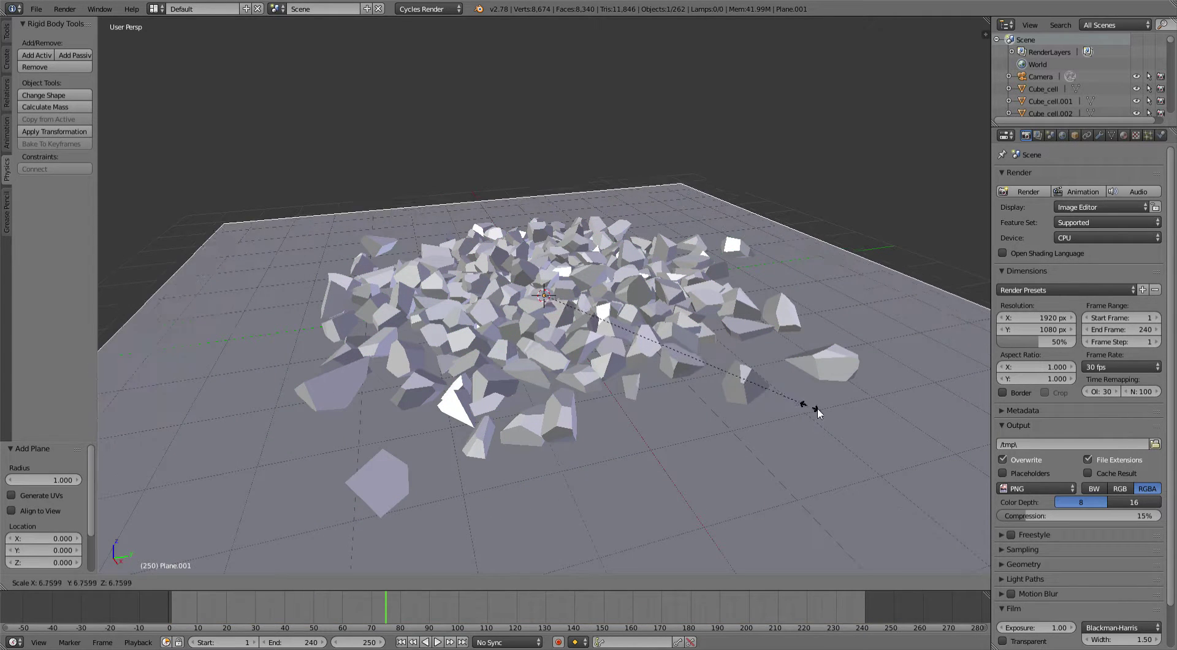
pyautogui.click(861, 422)
pyautogui.scroll(-2, 804, 395)
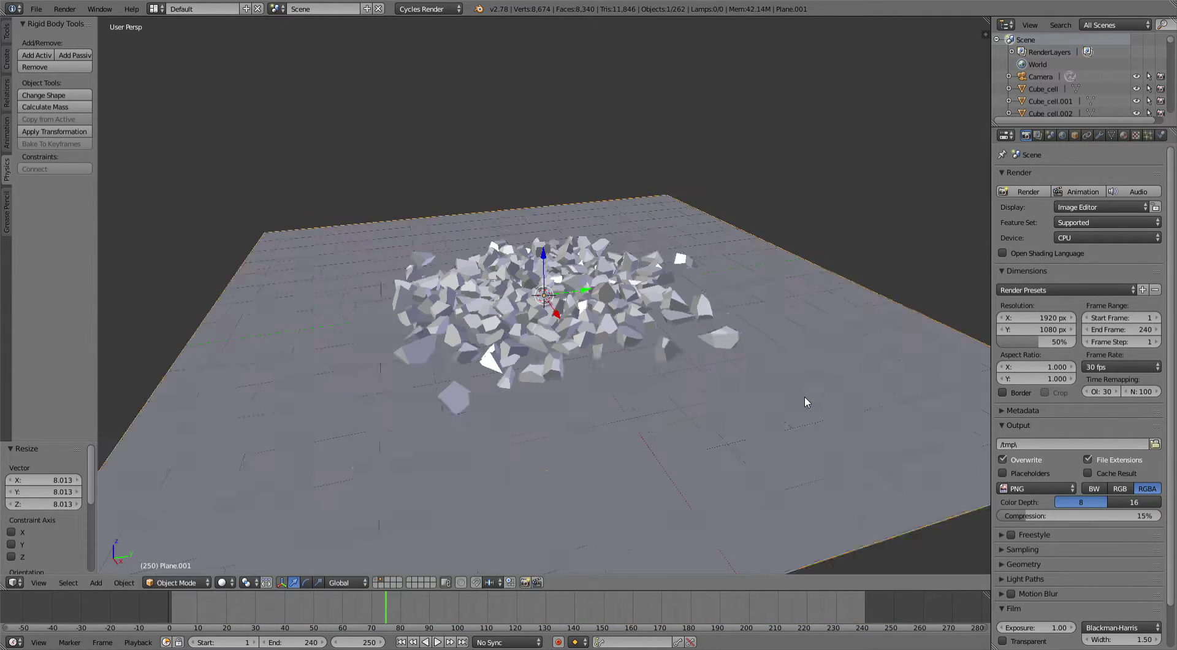
pyautogui.scroll(-3, 727, 372)
pyautogui.moveTo(711, 373); pyautogui.dragTo(770, 366, button='middle')
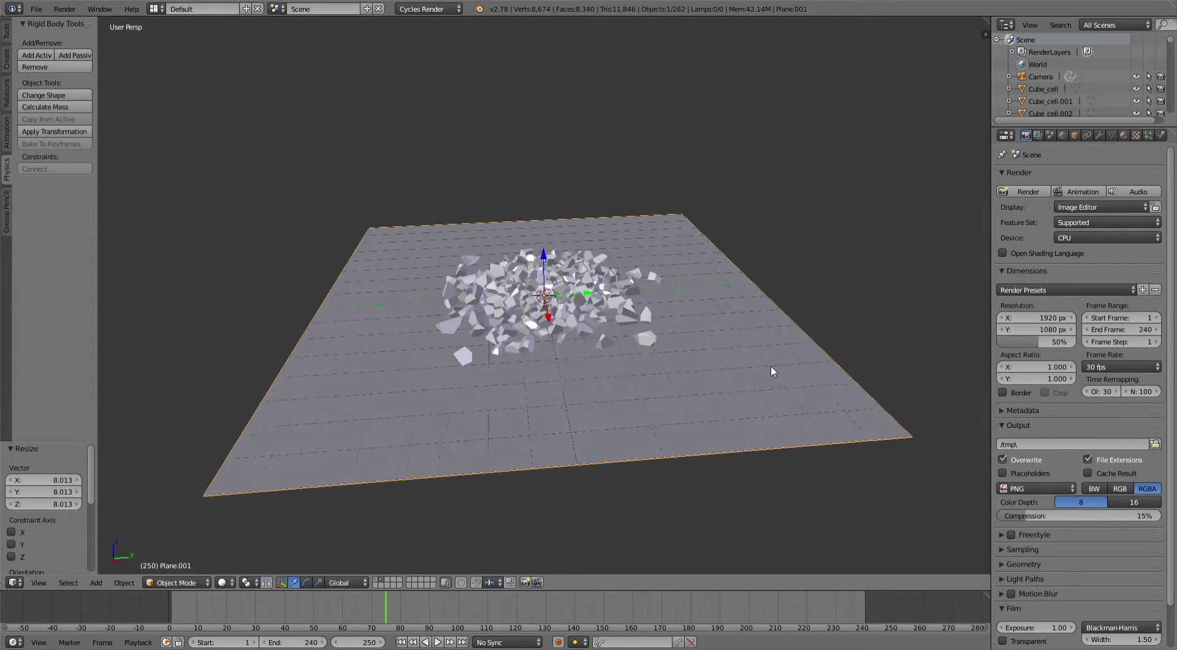
# Add a second plane and place it at the right front corner, raised about 5 units.
pyautogui.press('a')
pyautogui.hotkey('shift', 'a')
pyautogui.click(828, 366)
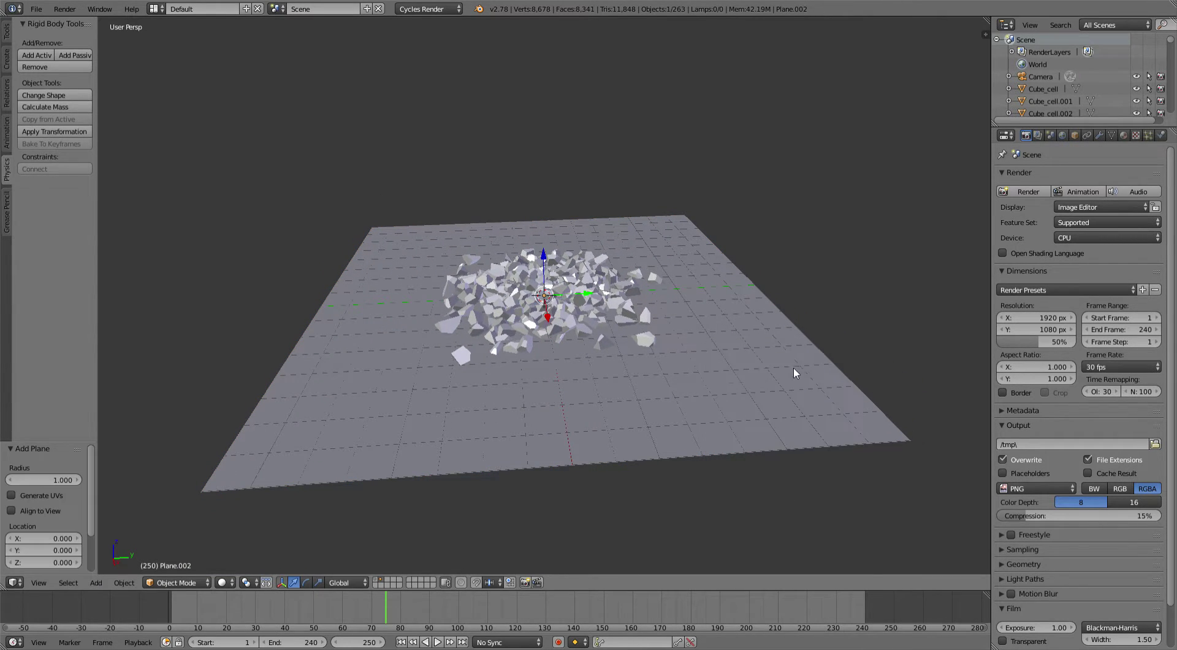
pyautogui.press('g')
pyautogui.press('y')
pyautogui.click(772, 308)
pyautogui.press('g')
pyautogui.press('x')
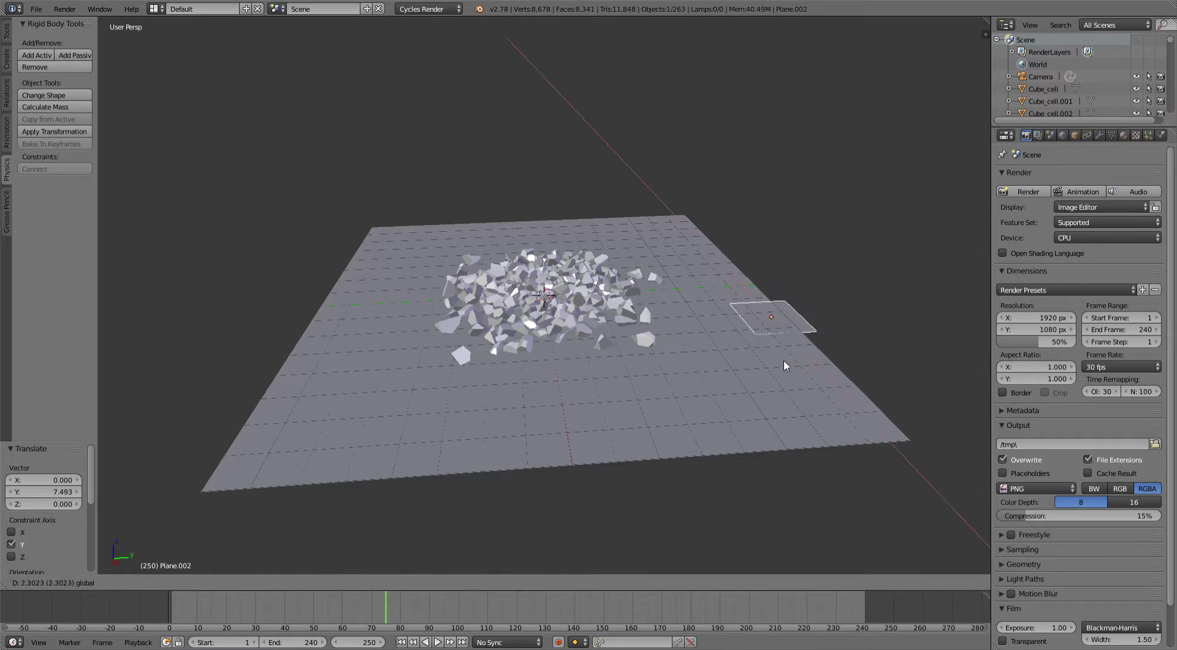
pyautogui.click(848, 360)
pyautogui.press('g')
pyautogui.press('z')
pyautogui.click(904, 186)
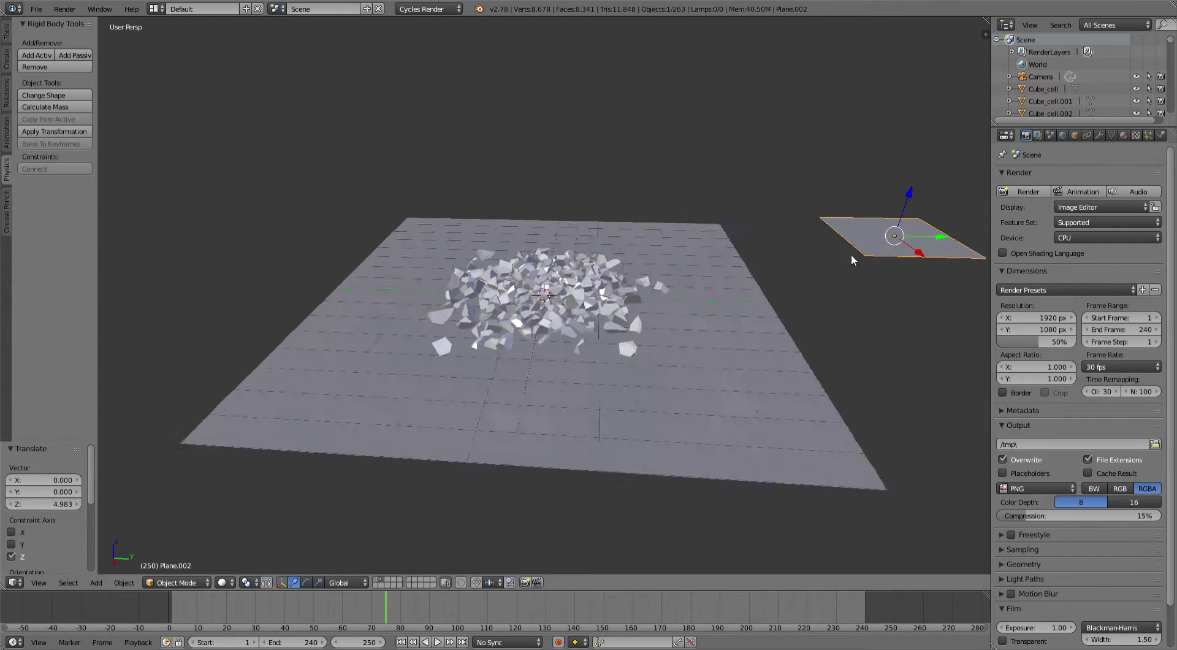
pyautogui.moveTo(850, 252); pyautogui.dragTo(582, 403, button='middle')
# Tilt the raised plane, rotate it 55.697° around Z, and scale it to 4.493.
pyautogui.click(306, 582)
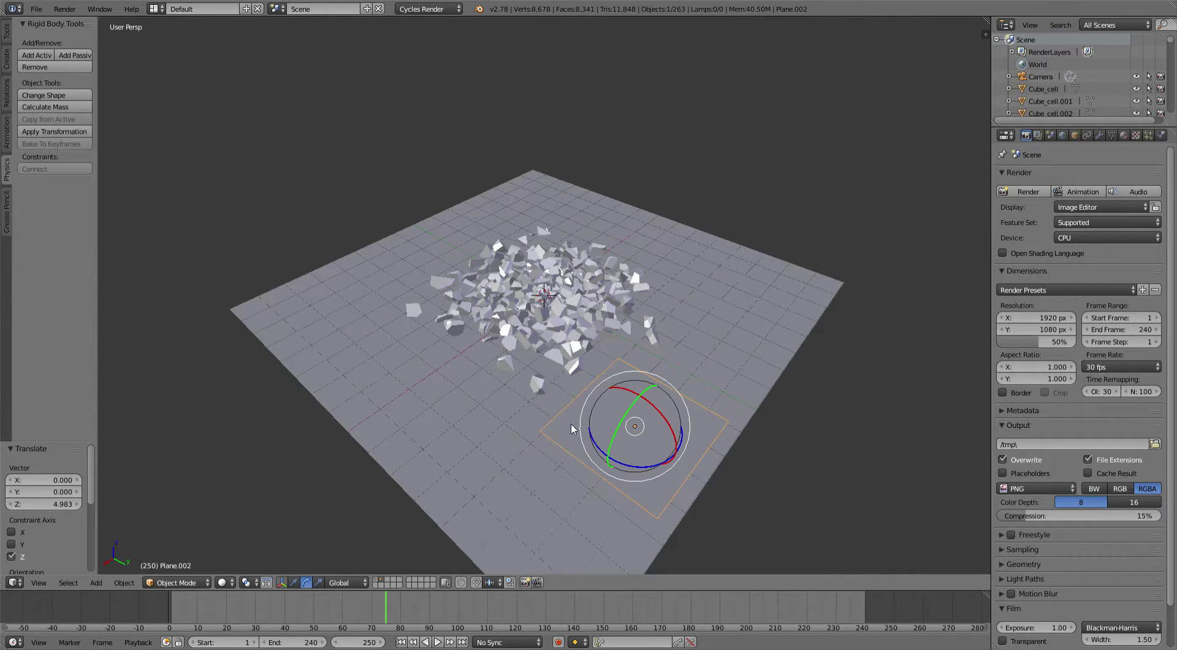
pyautogui.press('r')
pyautogui.click(621, 428)
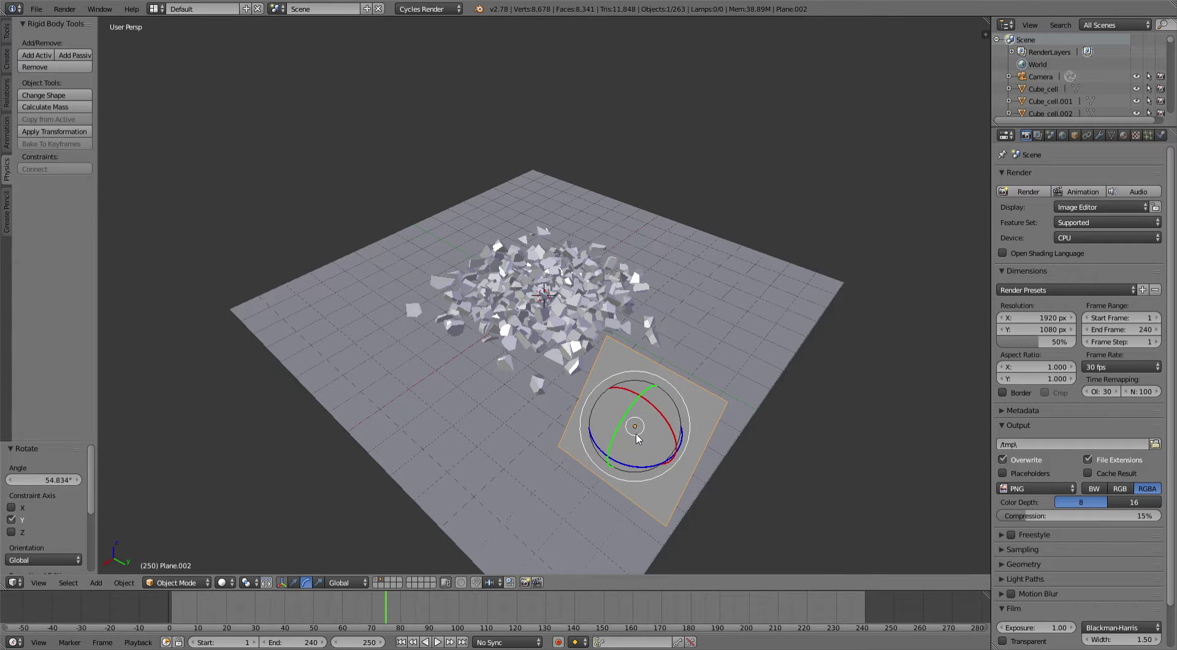
pyautogui.press('r')
pyautogui.press('z')
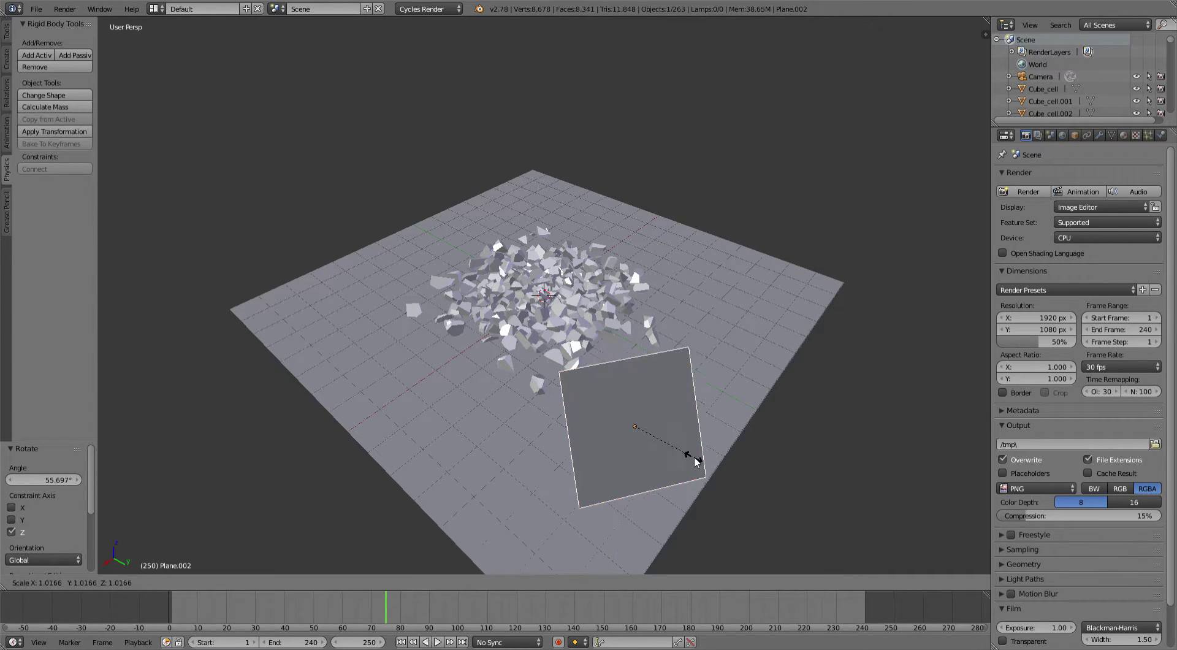
pyautogui.click(691, 460)
pyautogui.press('s')
pyautogui.click(919, 493)
pyautogui.moveTo(649, 450); pyautogui.dragTo(924, 354, button='middle')
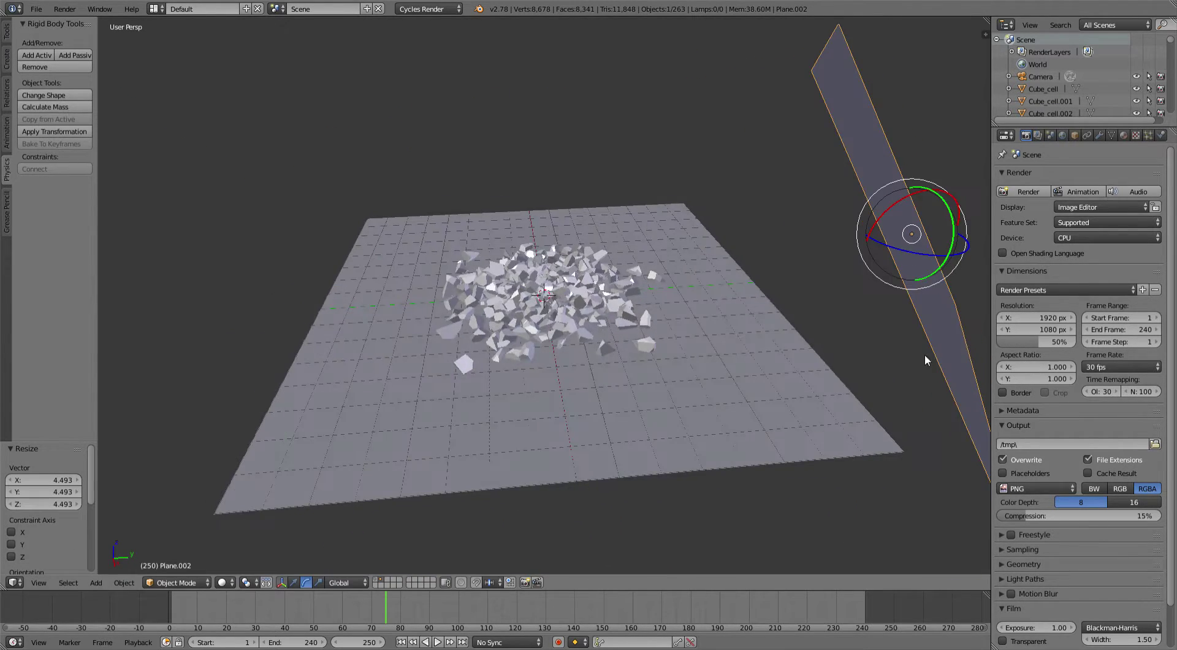
# Give the tilted plane a new Emission material and preview it in rendered shading.
pyautogui.click(1124, 135)
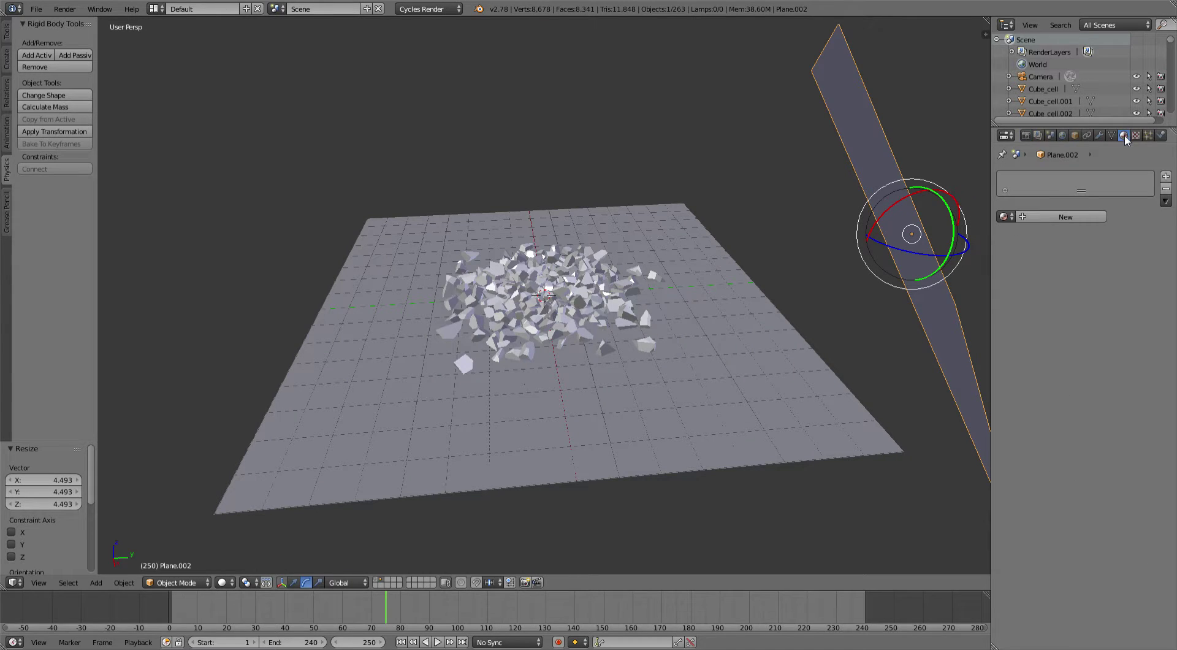
pyautogui.click(1066, 217)
pyautogui.click(1096, 285)
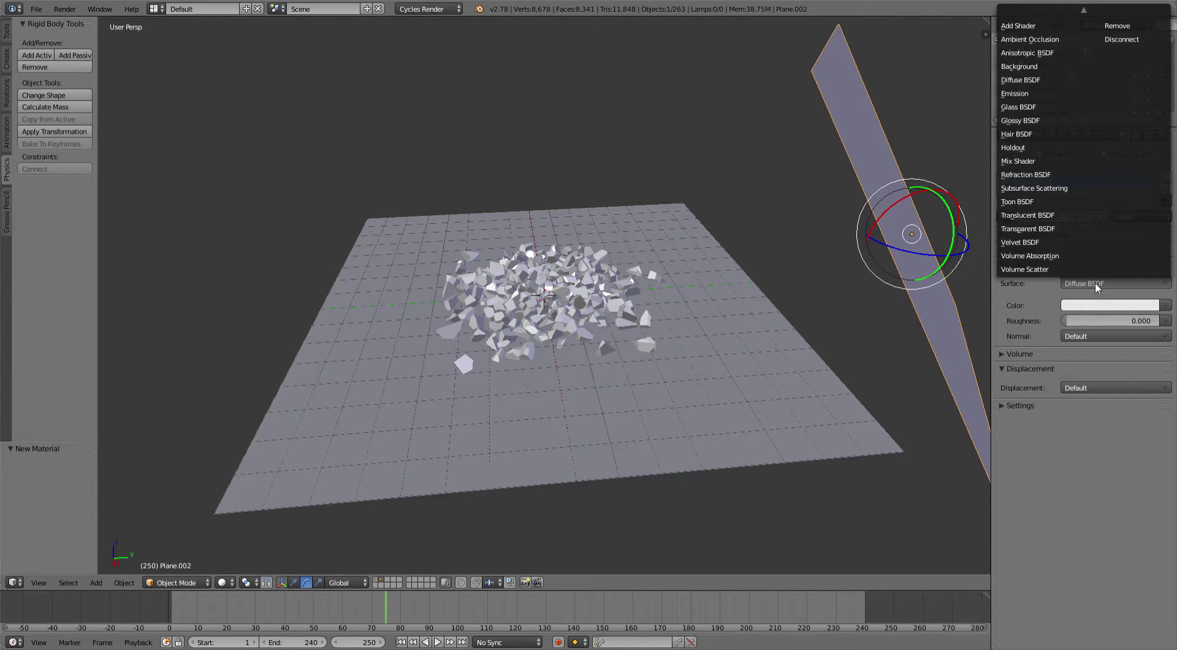
pyautogui.click(1050, 93)
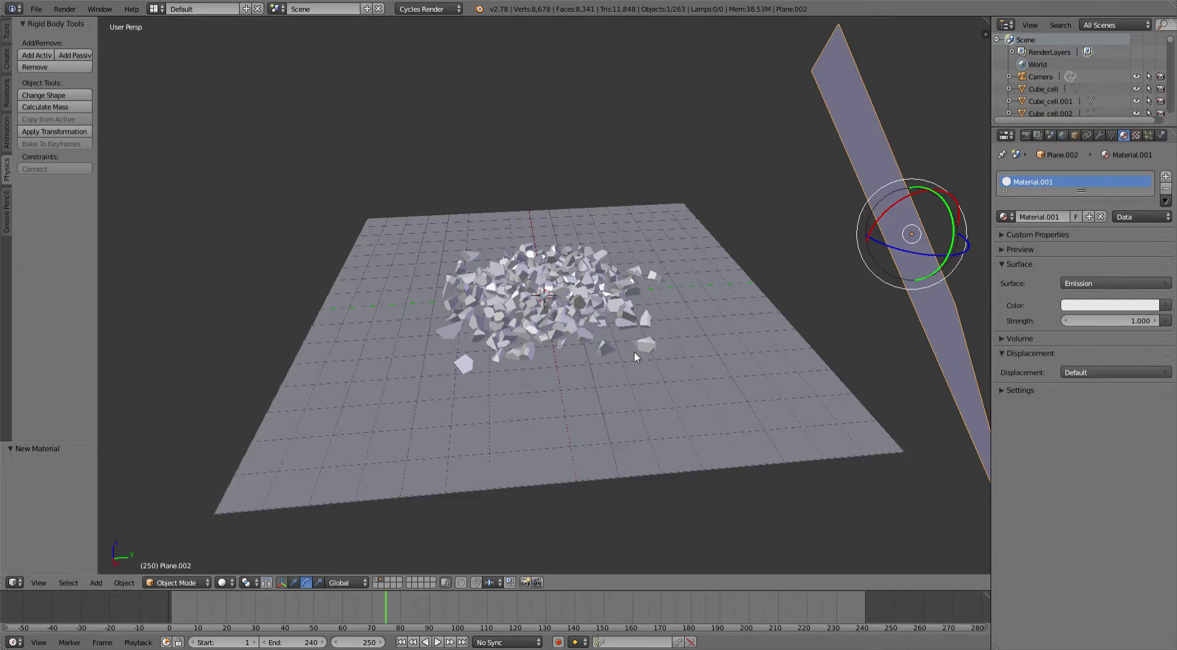
pyautogui.hotkey('shift', 'z')
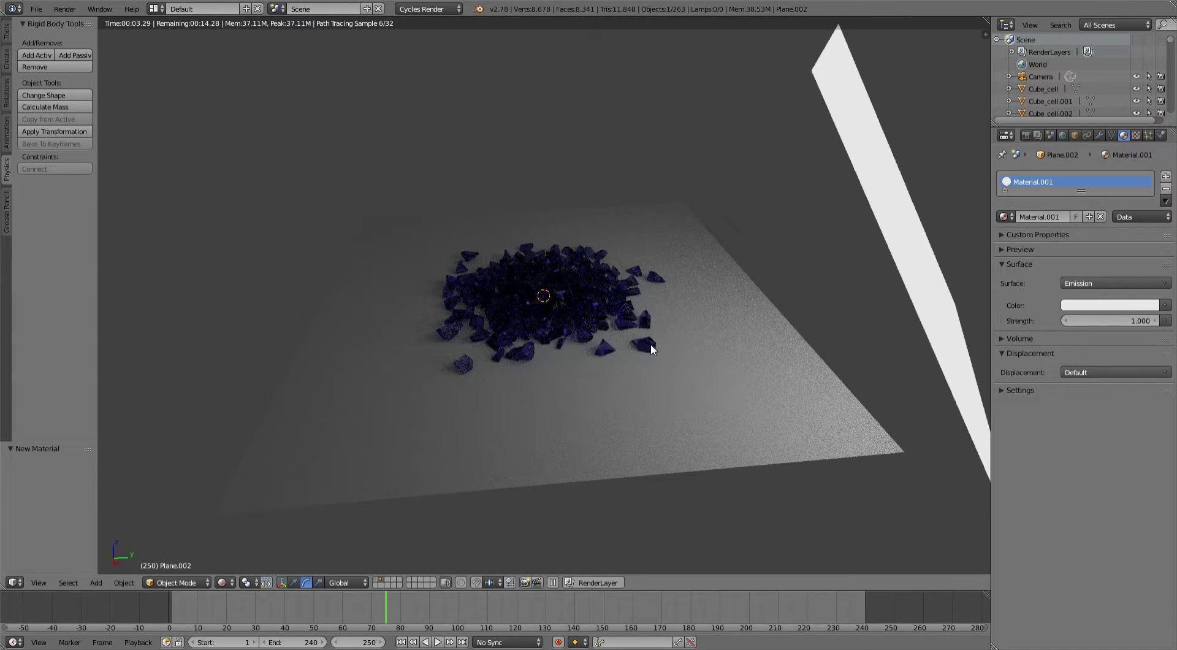
pyautogui.hotkey('shift', 'z')
# Set the Cycles render device to GPU Compute and preview the rendered scene.
pyautogui.click(1027, 135)
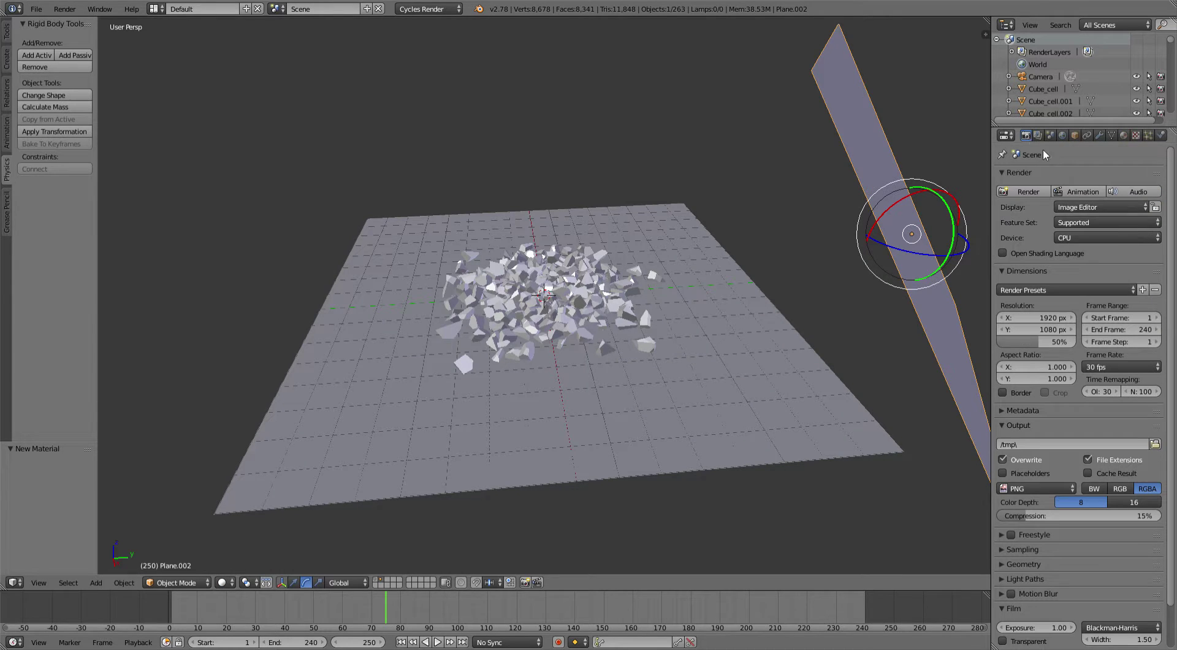
pyautogui.click(1081, 236)
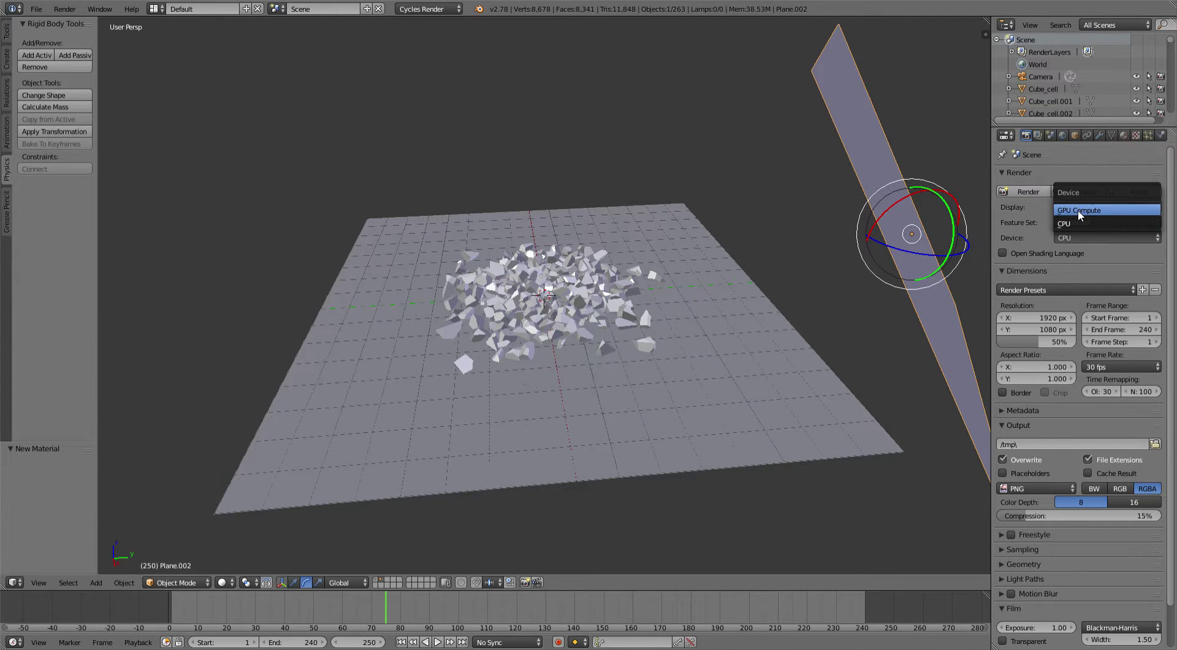
pyautogui.click(1083, 210)
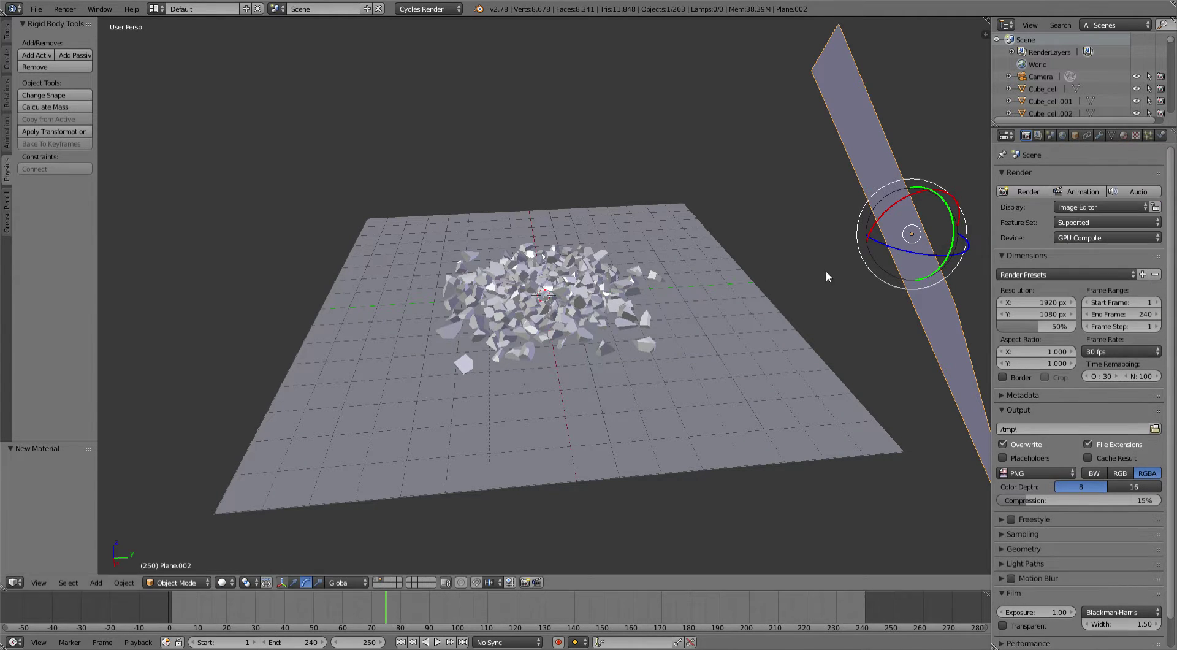
pyautogui.hotkey('shift', 'z')
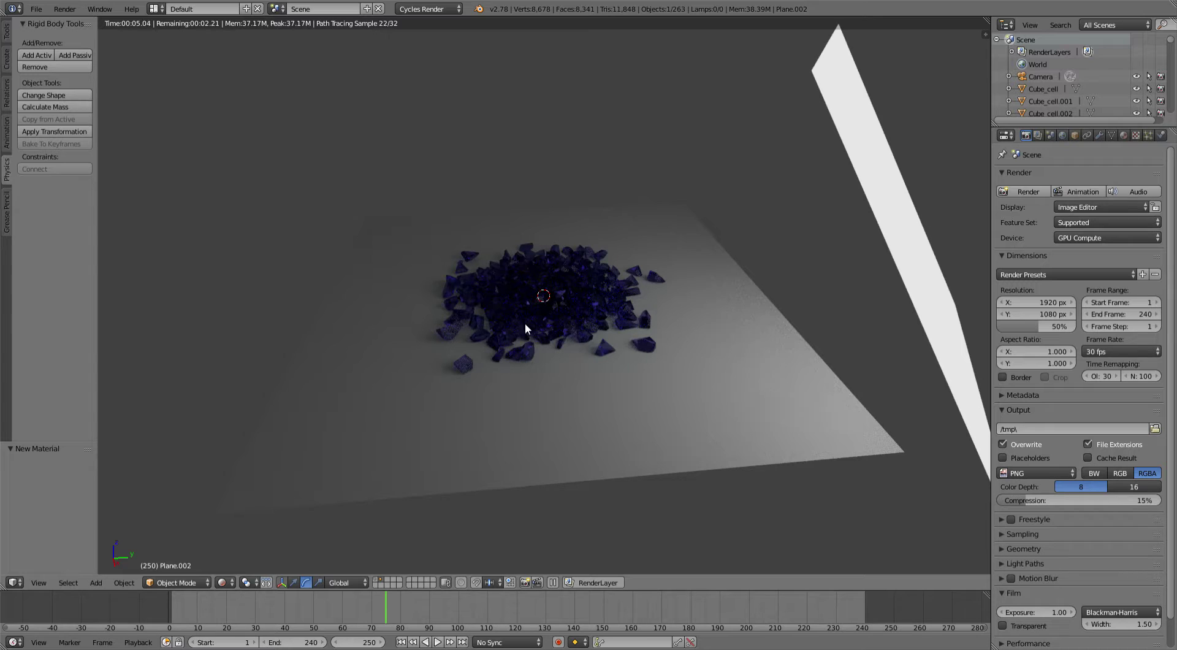
pyautogui.hotkey('shift', 'z')
pyautogui.moveTo(631, 306); pyautogui.dragTo(716, 308, button='middle')
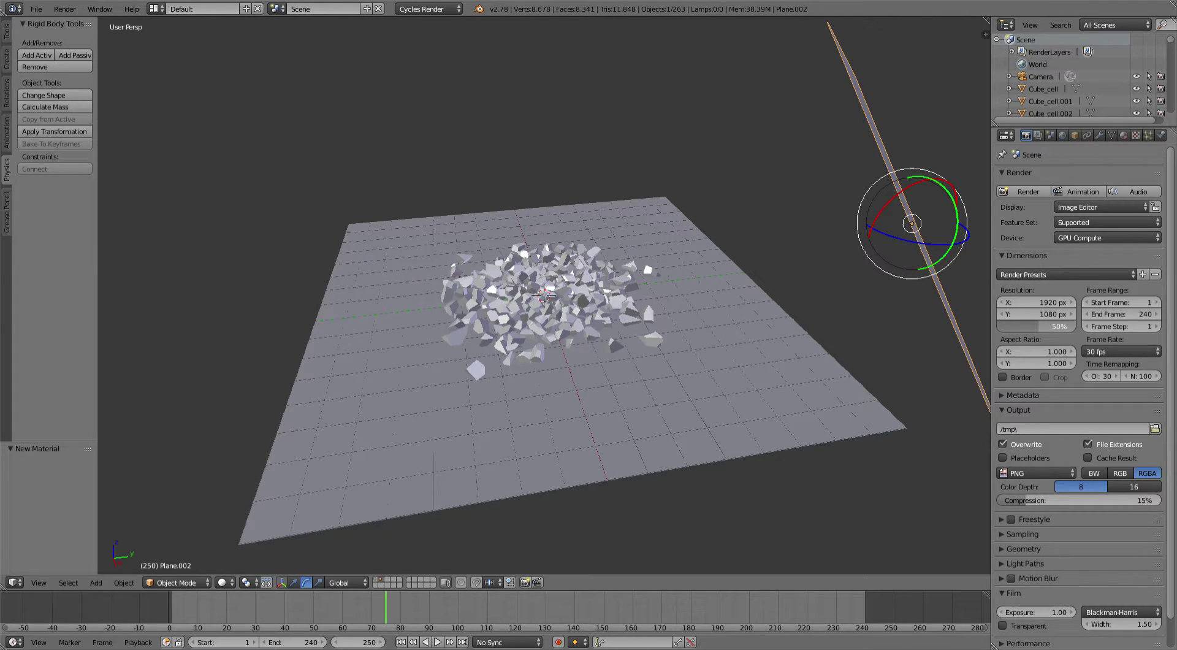
# Change the output format from PNG to AVI JPEG with 100% resolution and 100 quality.
pyautogui.click(1009, 323)
pyautogui.click(1032, 472)
pyautogui.click(1029, 469)
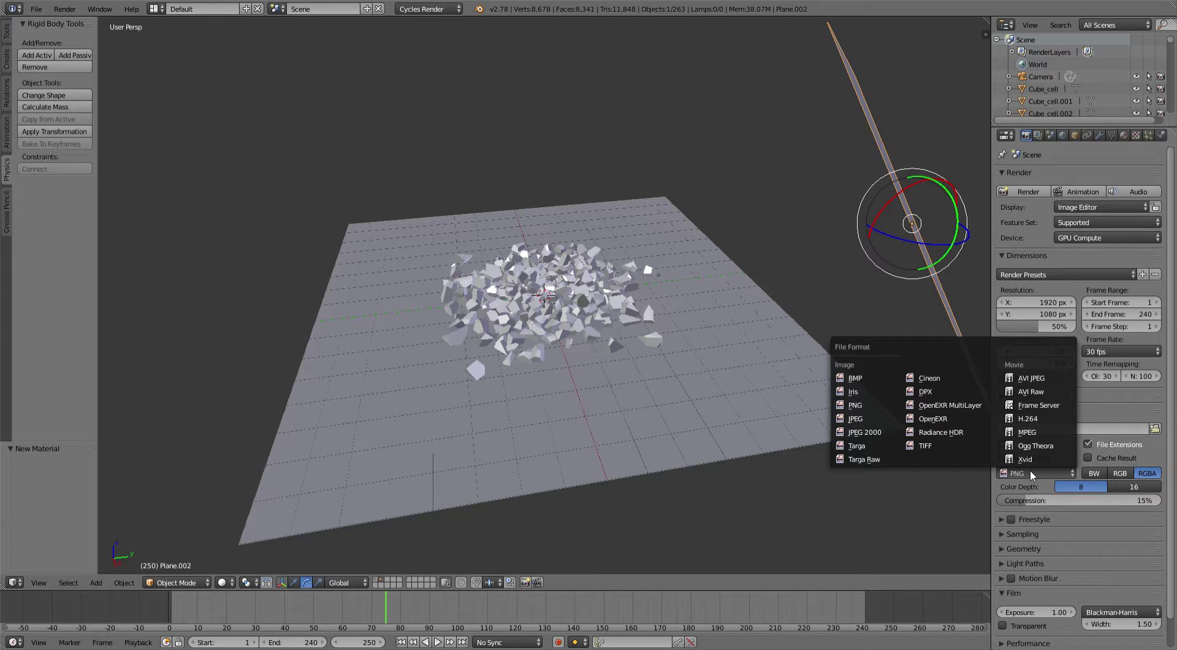
pyautogui.click(1036, 378)
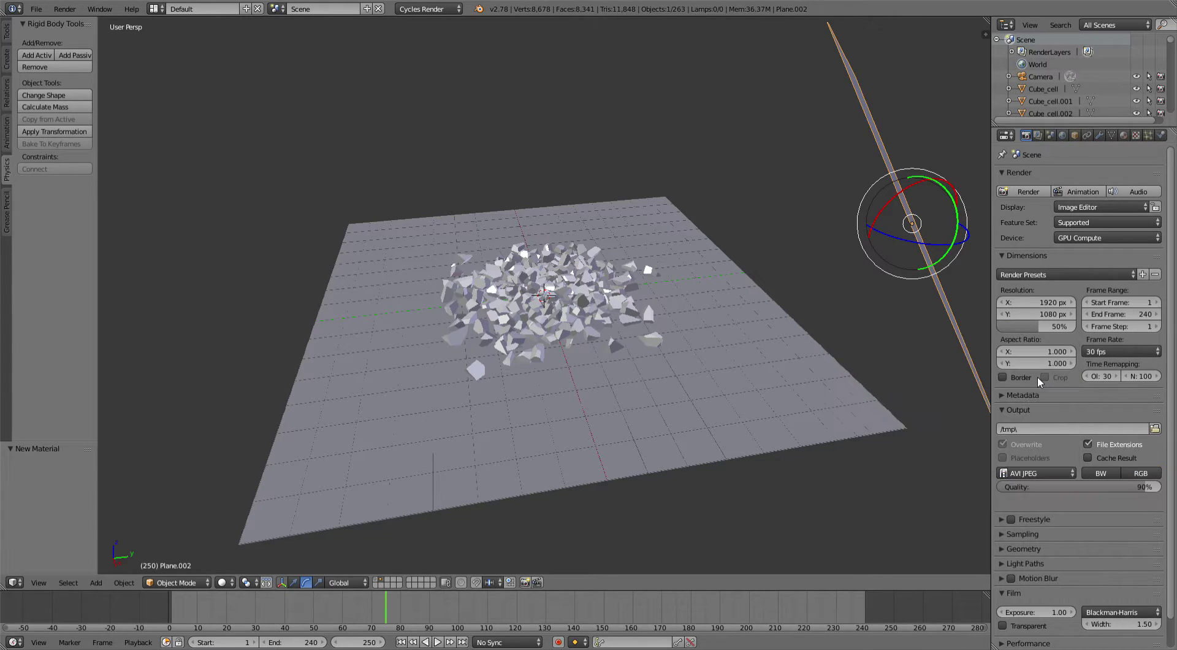
pyautogui.click(1012, 326)
pyautogui.write('100')
pyautogui.press('Return')
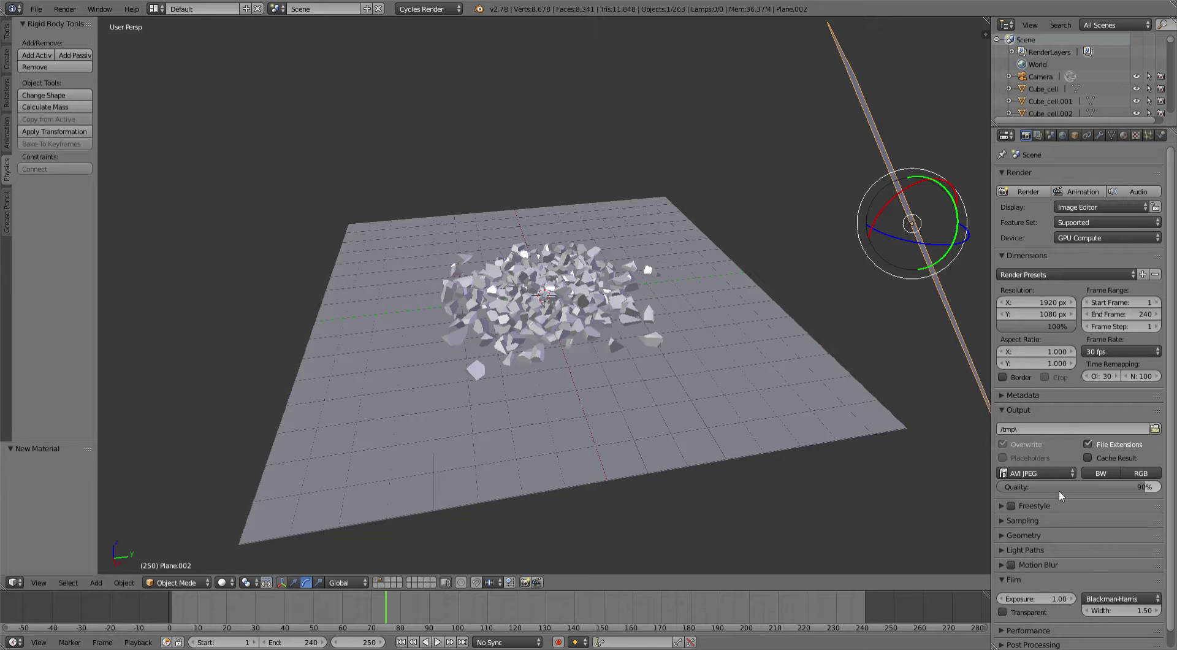
pyautogui.click(1059, 491)
pyautogui.write('100')
pyautogui.press('Return')
# Point the output path to Desktop > blender animations, file named 'blender cell fracture tutorial'.
pyautogui.click(1155, 428)
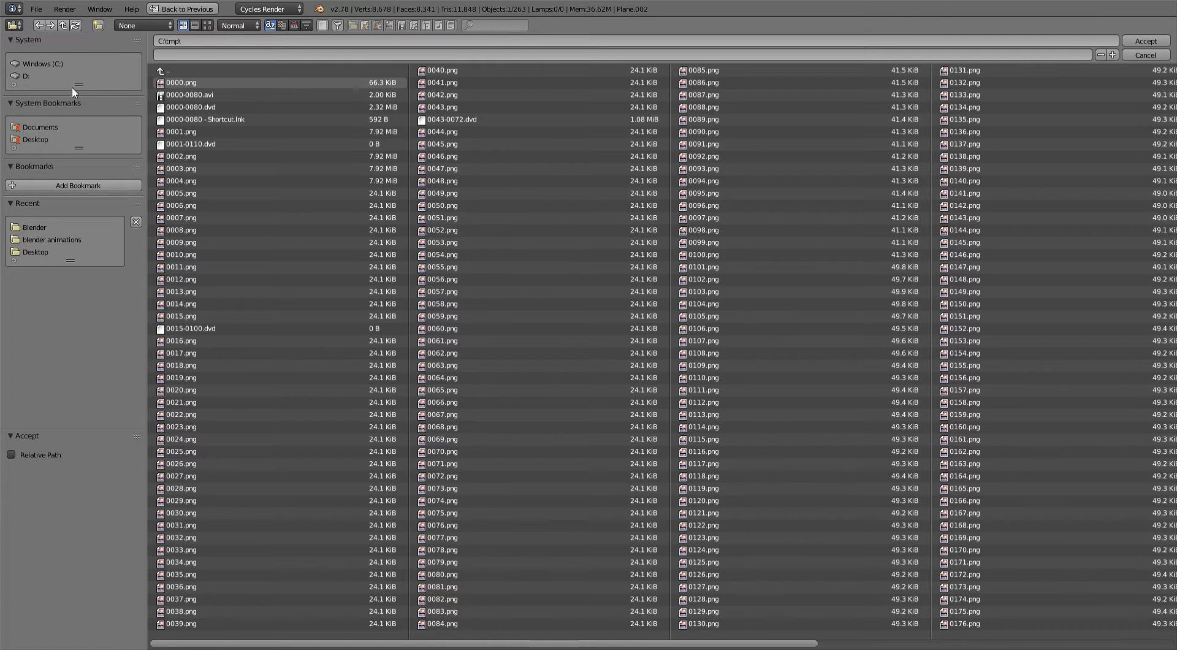
pyautogui.click(42, 139)
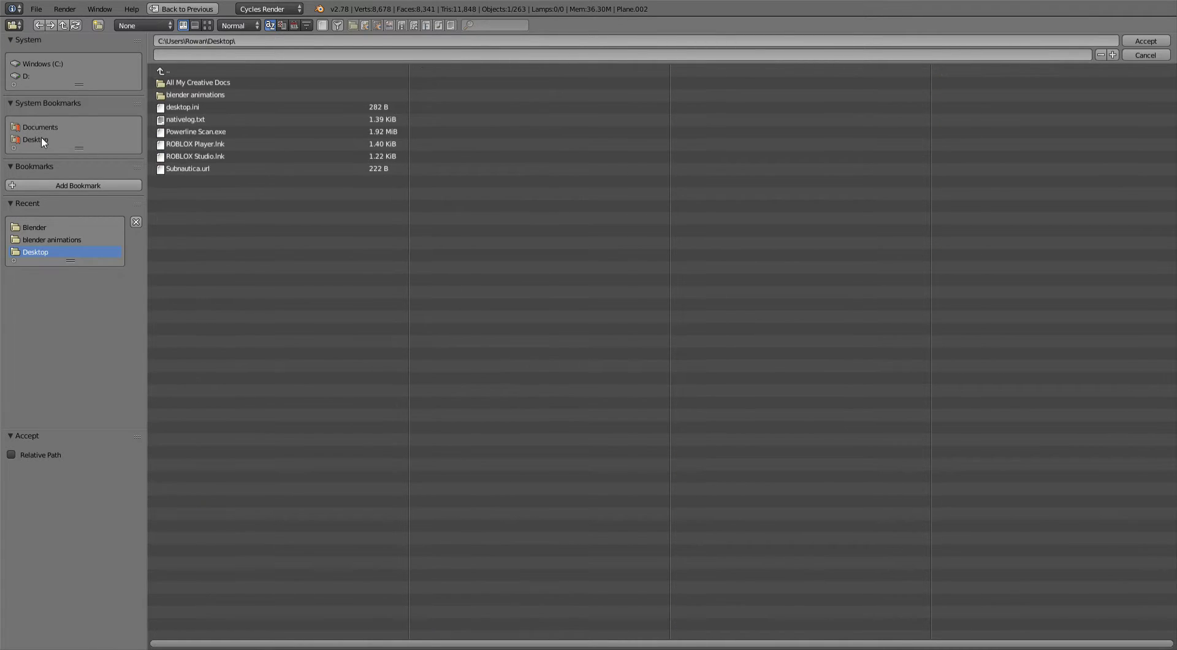
pyautogui.click(197, 95)
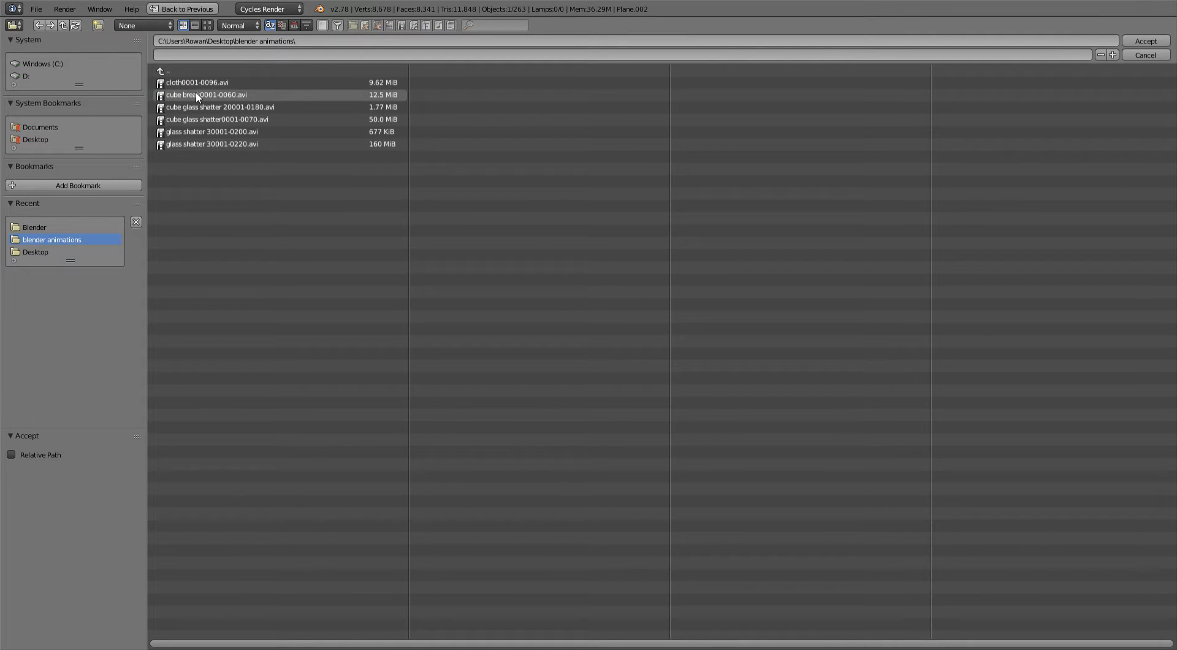
pyautogui.click(298, 55)
pyautogui.write('blender cell fracture tutorial')
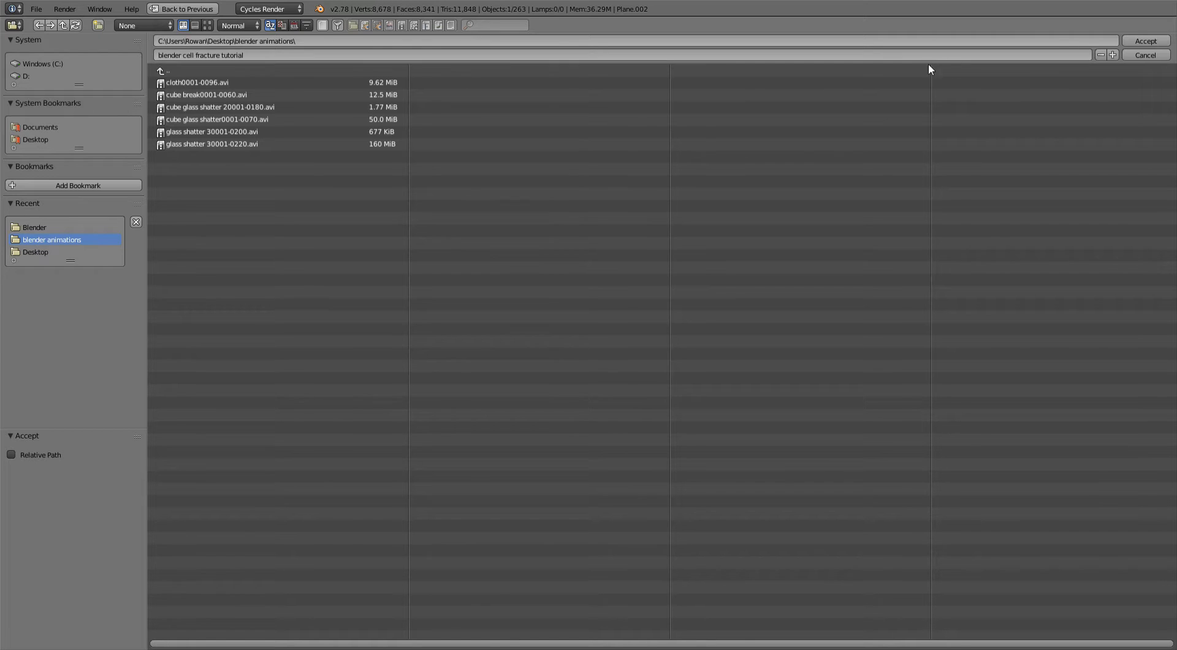
pyautogui.click(1161, 42)
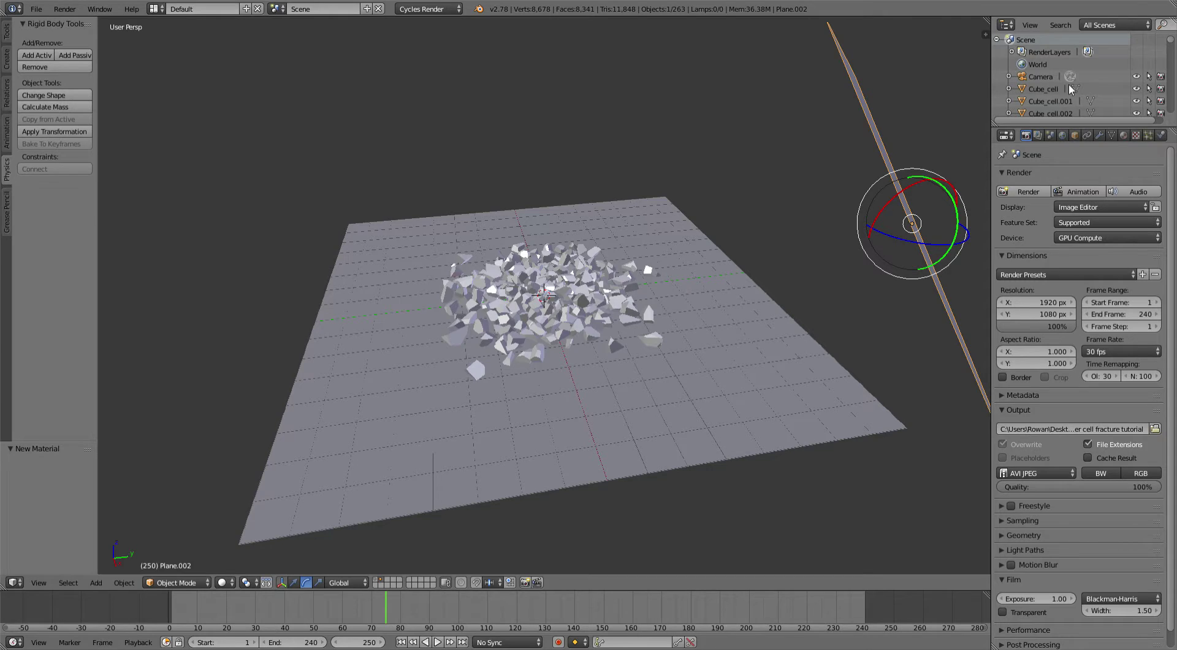
# Scrub the timeline back to frame 0 and view the intact cube in rendered shading.
pyautogui.moveTo(696, 188); pyautogui.dragTo(733, 194, button='middle')
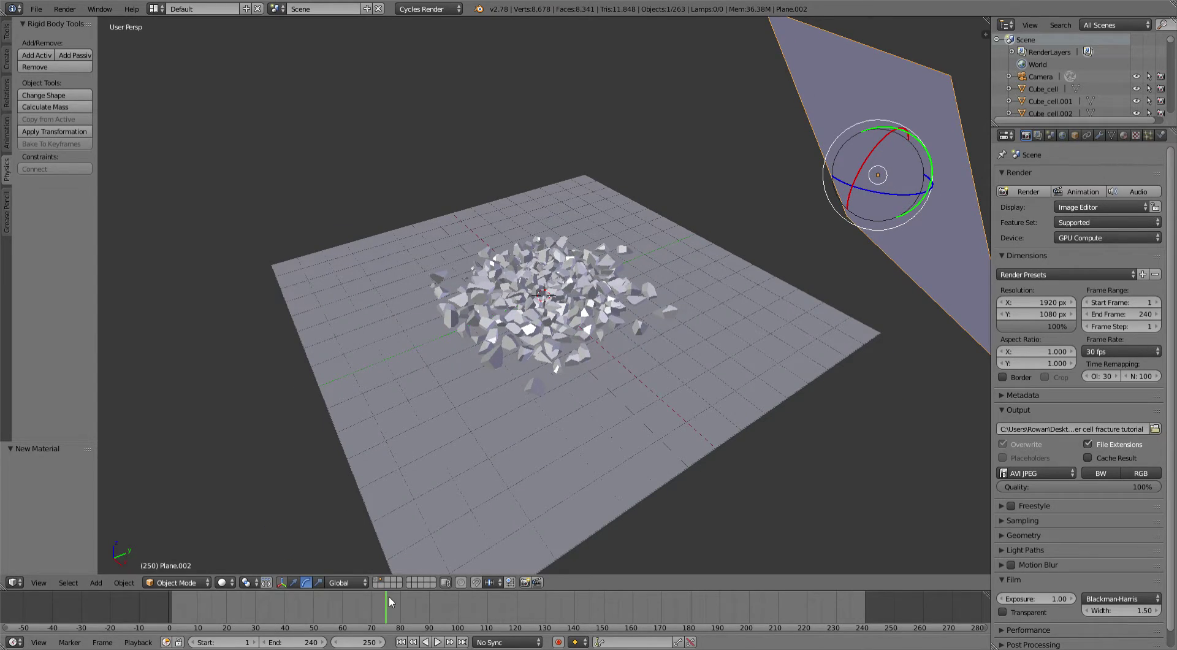
pyautogui.moveTo(389, 597); pyautogui.dragTo(103, 601)
pyautogui.scroll(2, 552, 337)
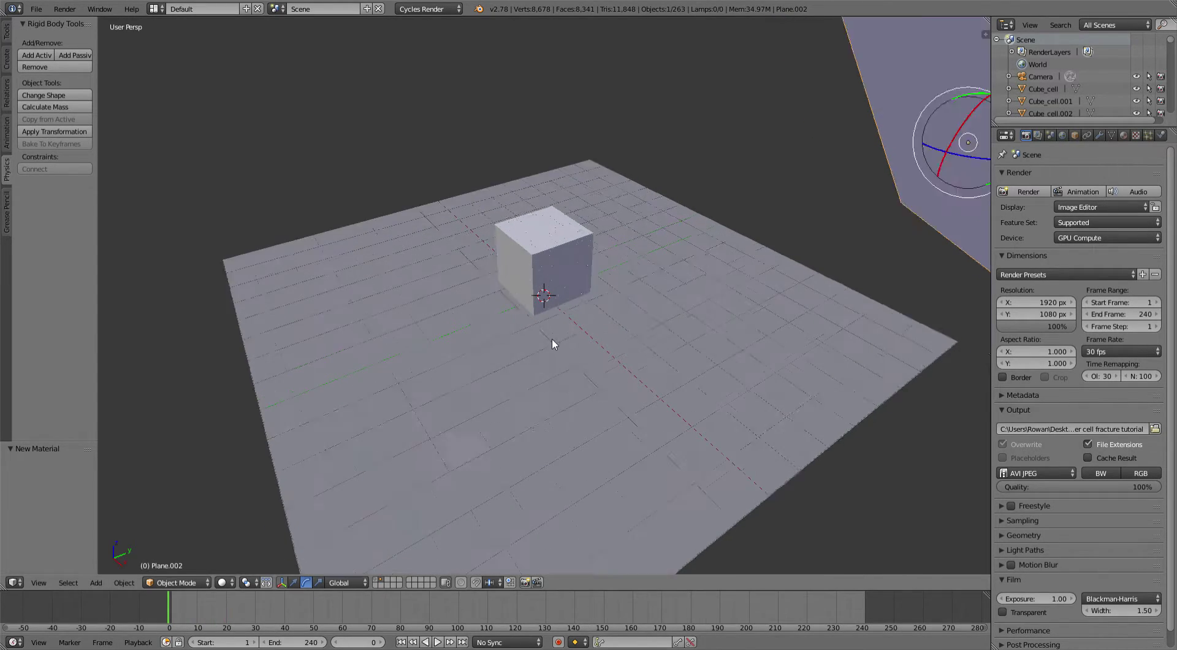
pyautogui.scroll(1, 552, 338)
pyautogui.hotkey('shift', 'z')
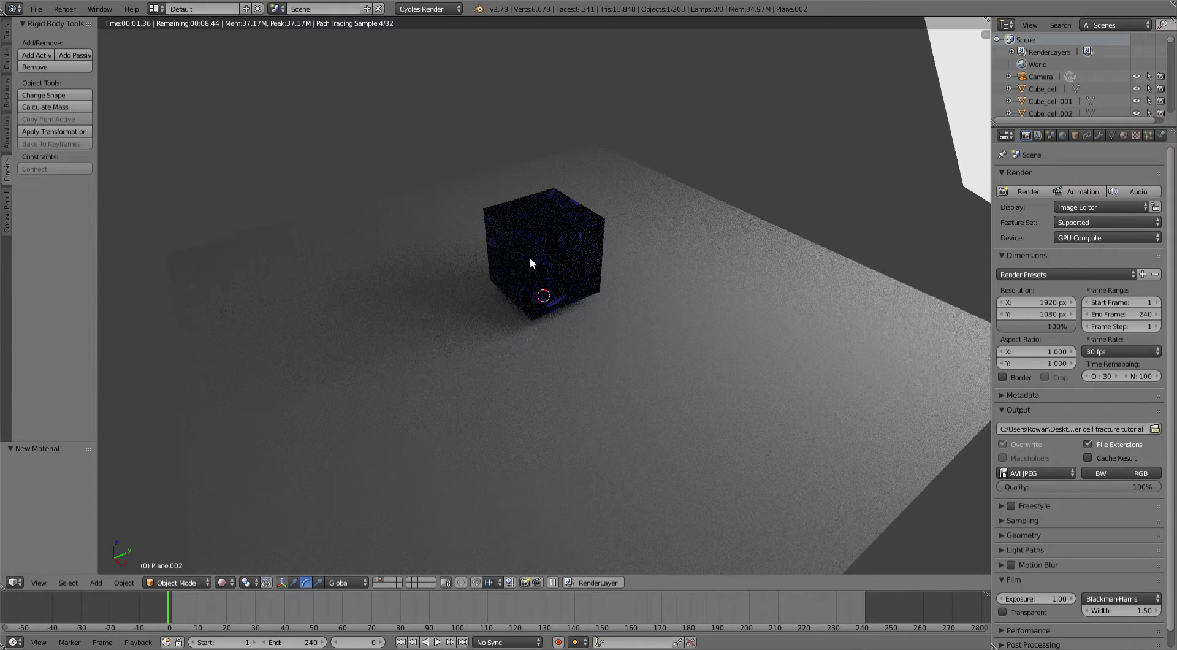
pyautogui.scroll(-2, 1056, 343)
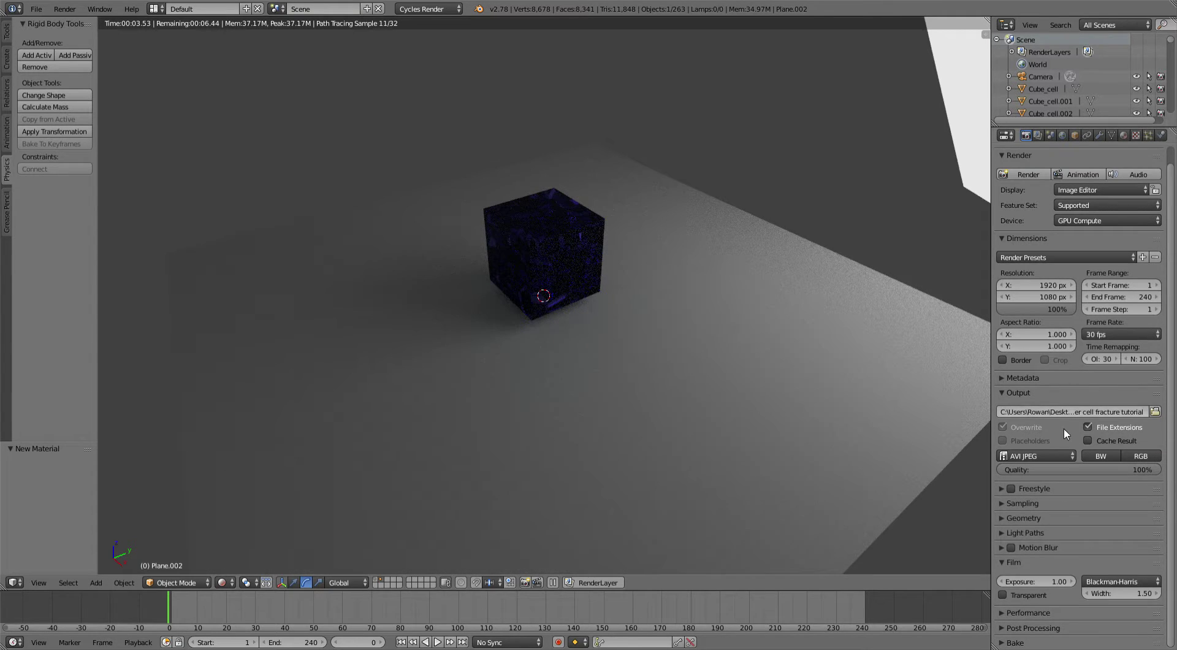
# Set Sampling to 1000 render samples and 50 preview samples.
pyautogui.click(1021, 503)
pyautogui.click(1111, 565)
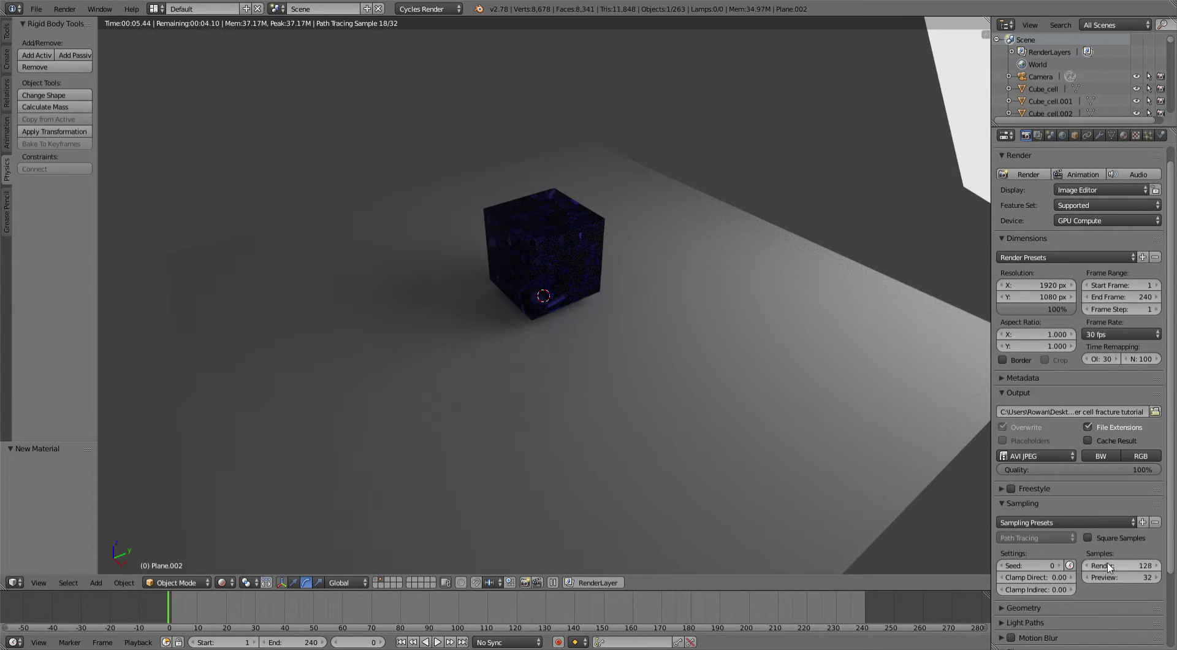
pyautogui.press('BackSpace')
pyautogui.press('Return')
pyautogui.click(1115, 575)
pyautogui.press('BackSpace')
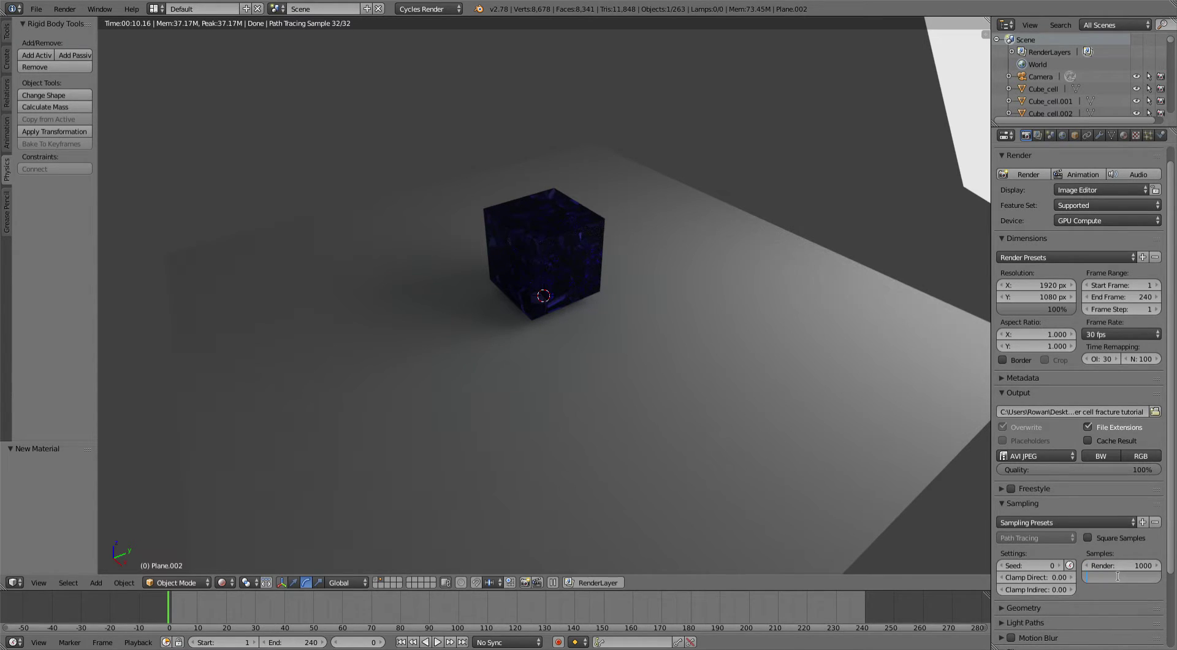
pyautogui.write('50')
pyautogui.press('Return')
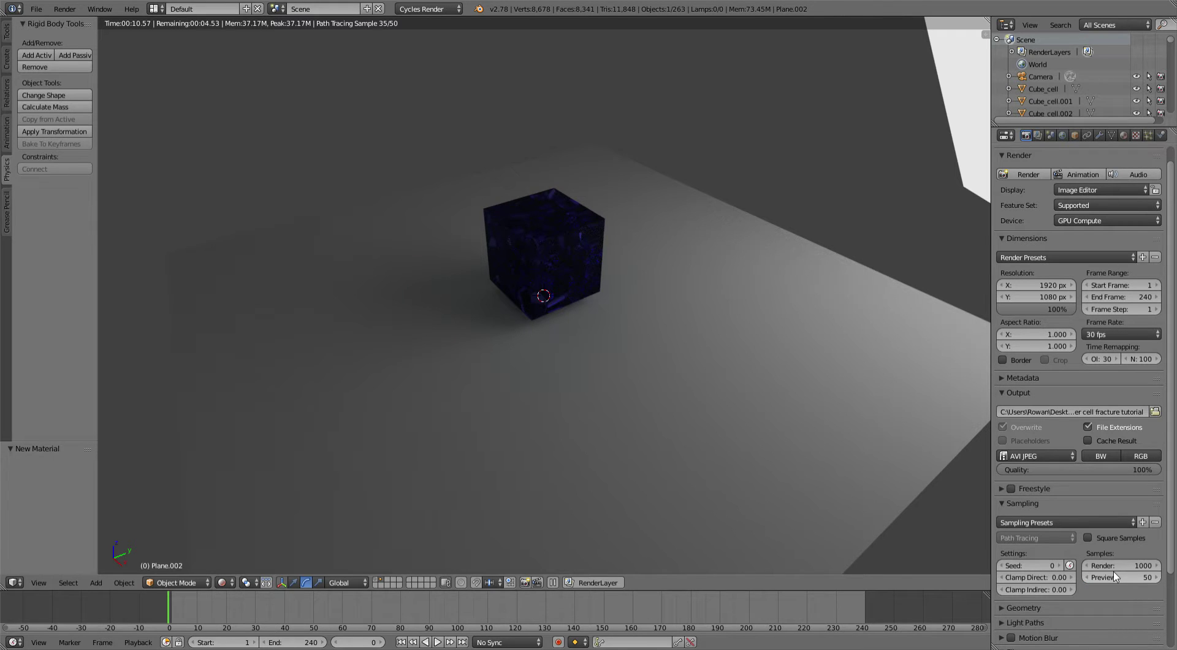
# Set Light Paths bounces to a maximum of 100 and a minimum of 50.
pyautogui.scroll(-2, 1092, 607)
pyautogui.click(1050, 576)
pyautogui.scroll(-3, 1046, 576)
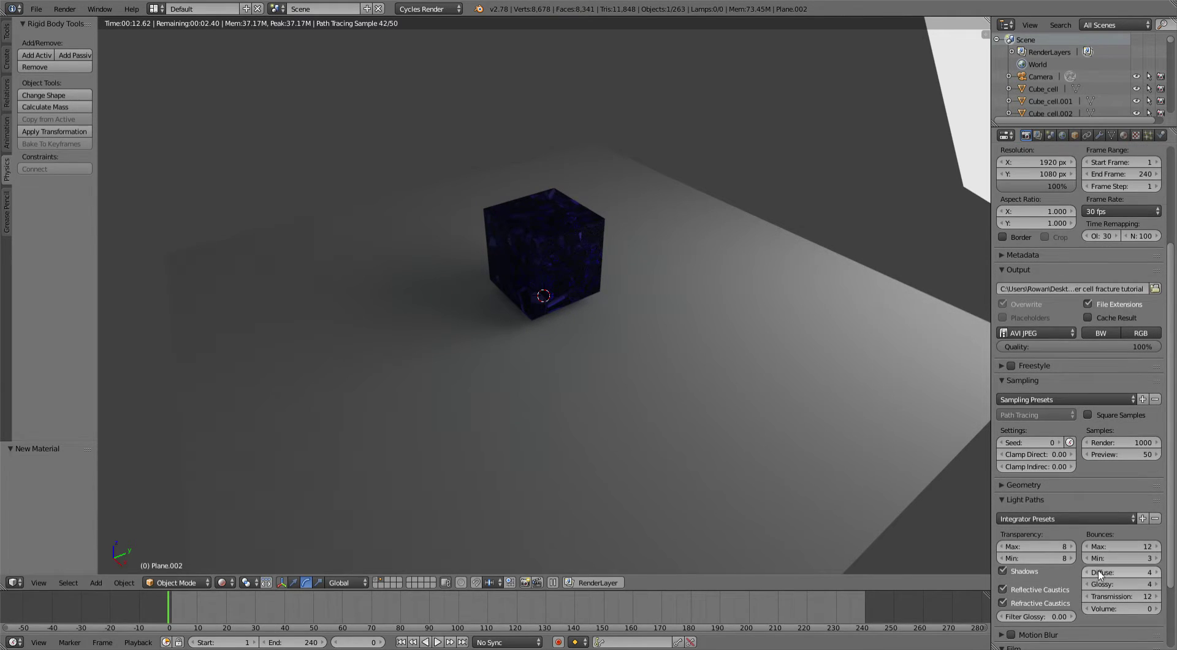
pyautogui.click(1110, 545)
pyautogui.press('BackSpace')
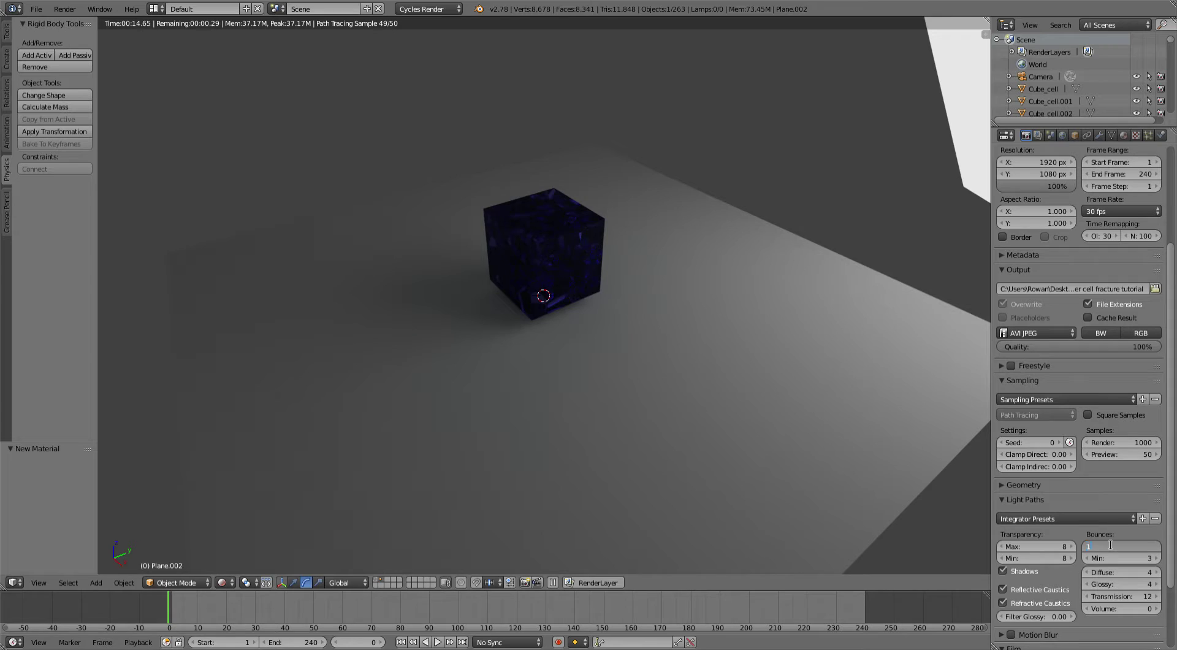
pyautogui.write('00')
pyautogui.press('Return')
pyautogui.click(1117, 558)
pyautogui.write('50')
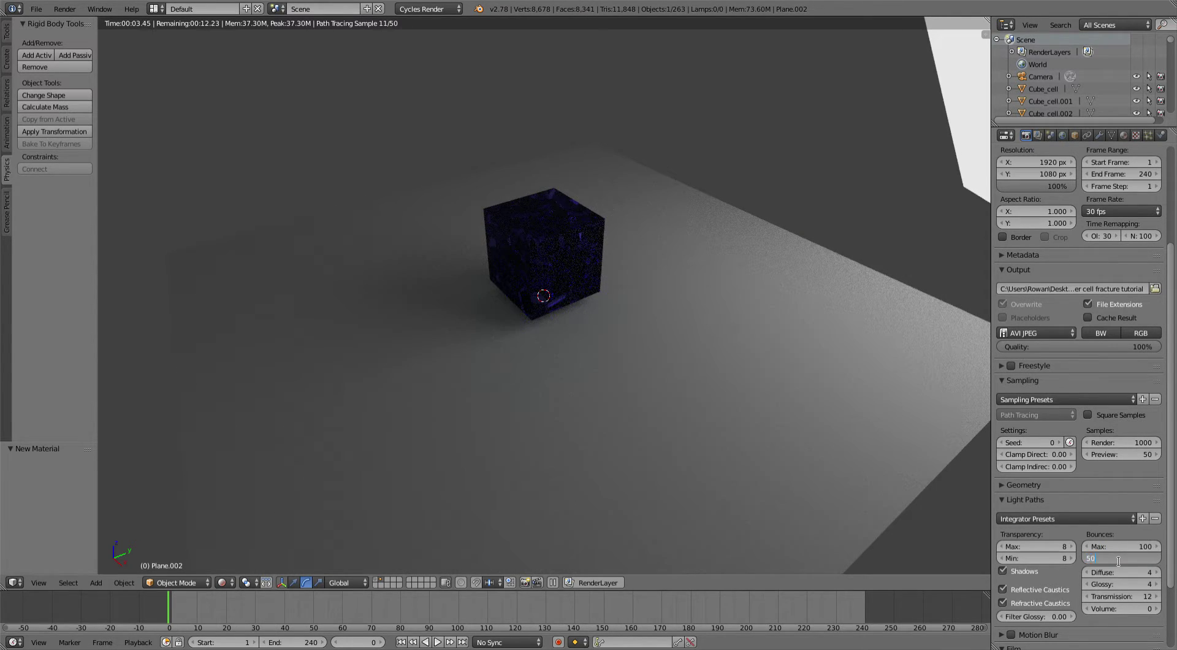
pyautogui.press('Return')
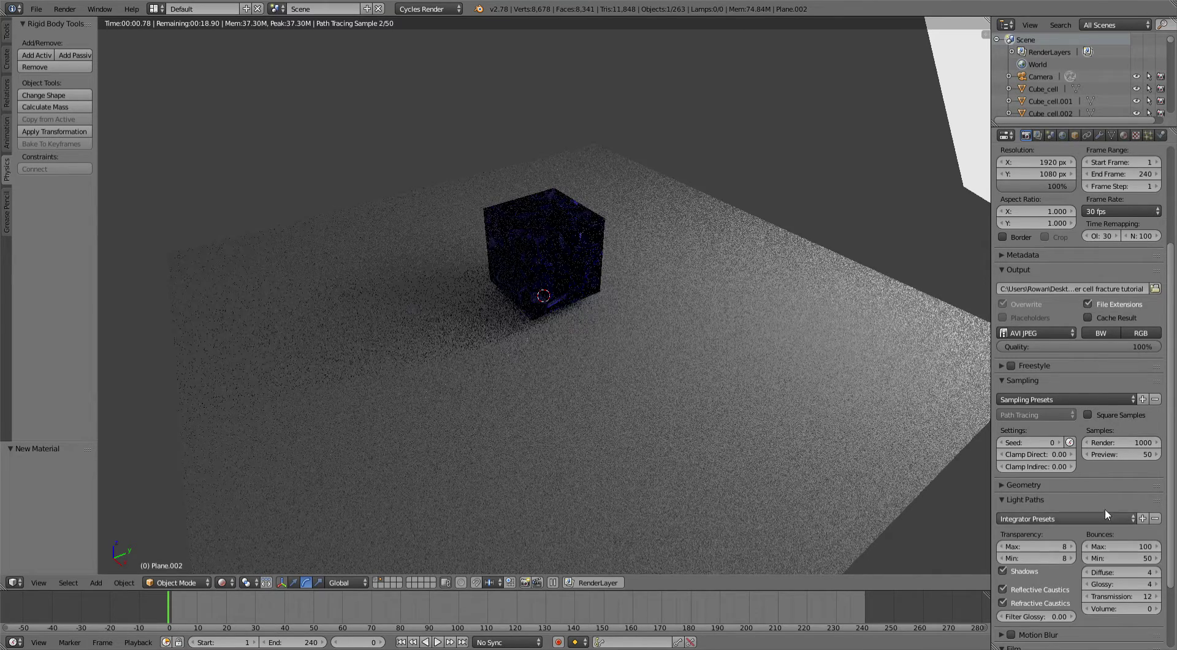
pyautogui.scroll(2, 1097, 489)
pyautogui.scroll(4, 1095, 489)
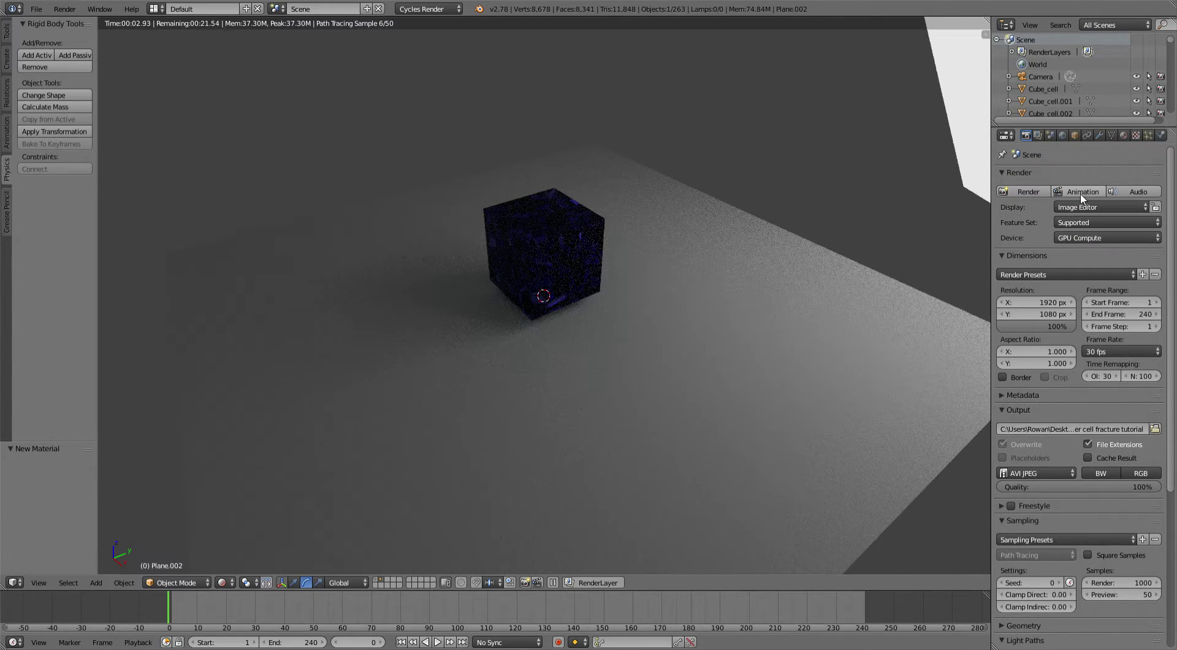